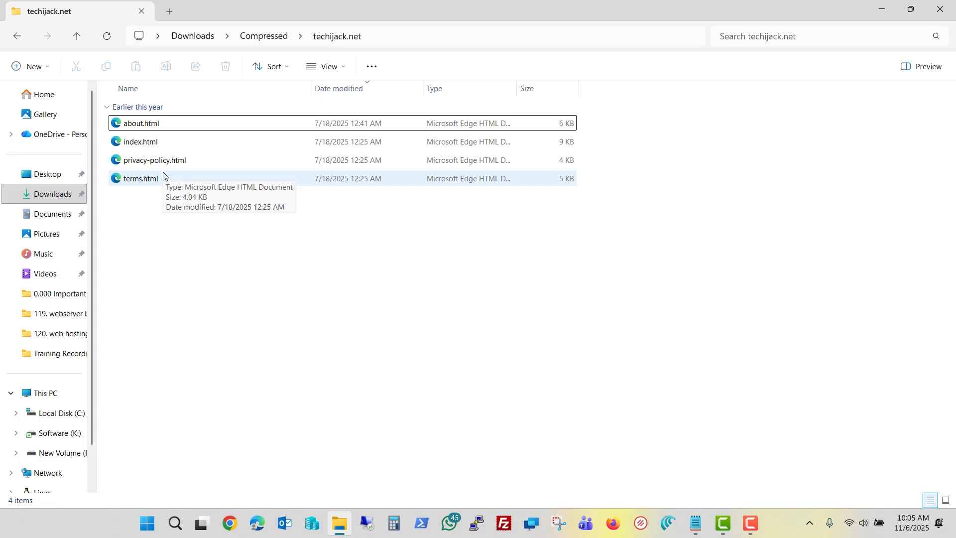
Open index.html in the browser, visit its About Us, Privacy Policy and Terms pages, and close the browser
{"action": "left_click", "coordinate": [138, 145]}
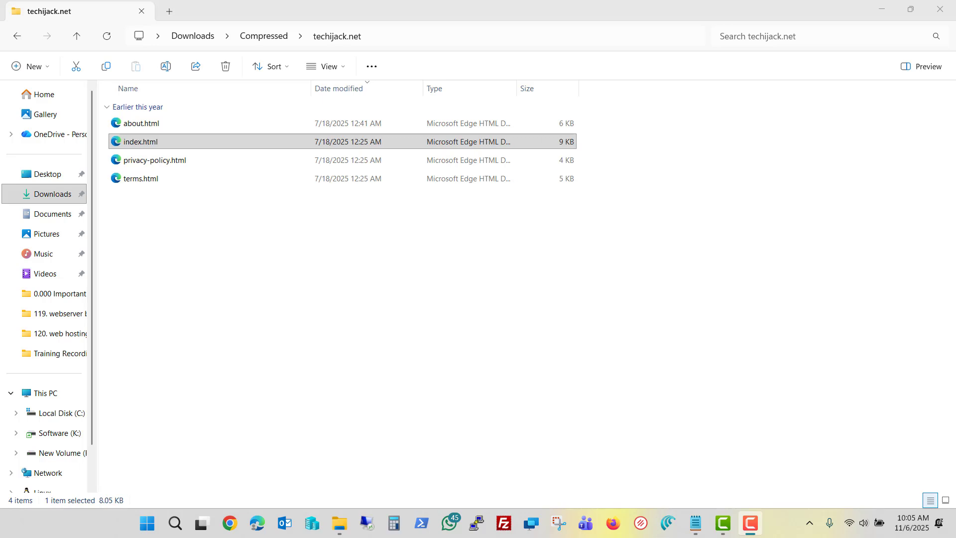
{"action": "double_click", "coordinate": [151, 142]}
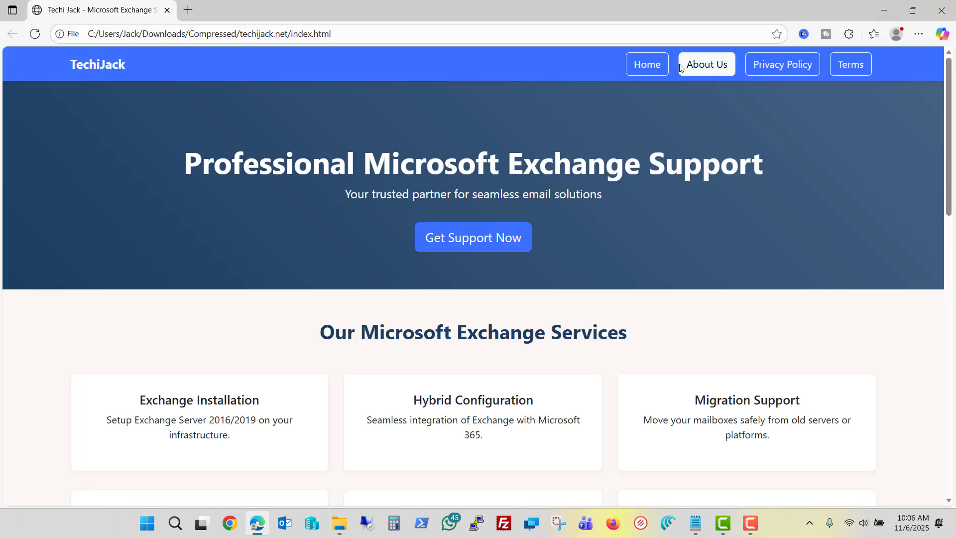
{"action": "left_click", "coordinate": [705, 64]}
{"action": "left_click", "coordinate": [775, 92]}
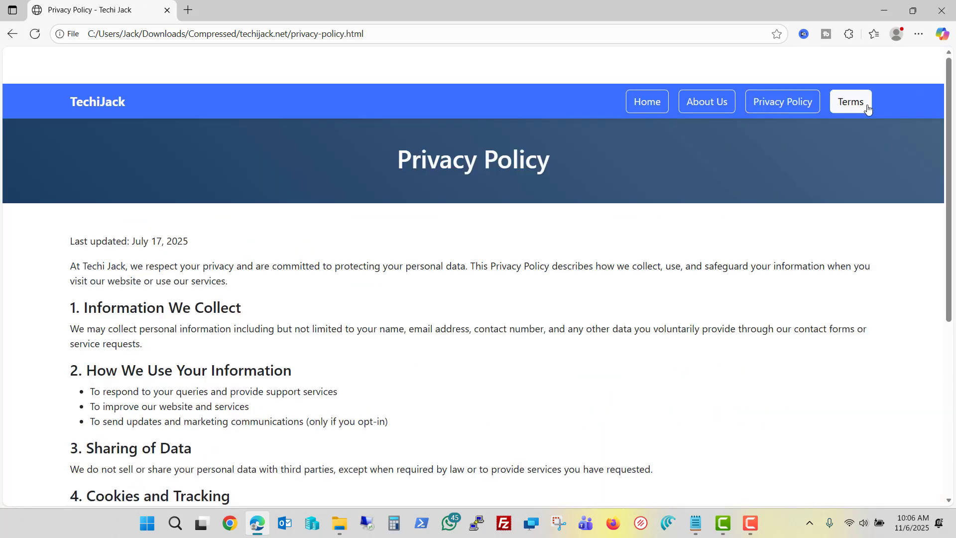
{"action": "left_click", "coordinate": [864, 98]}
{"action": "left_click", "coordinate": [942, 10]}
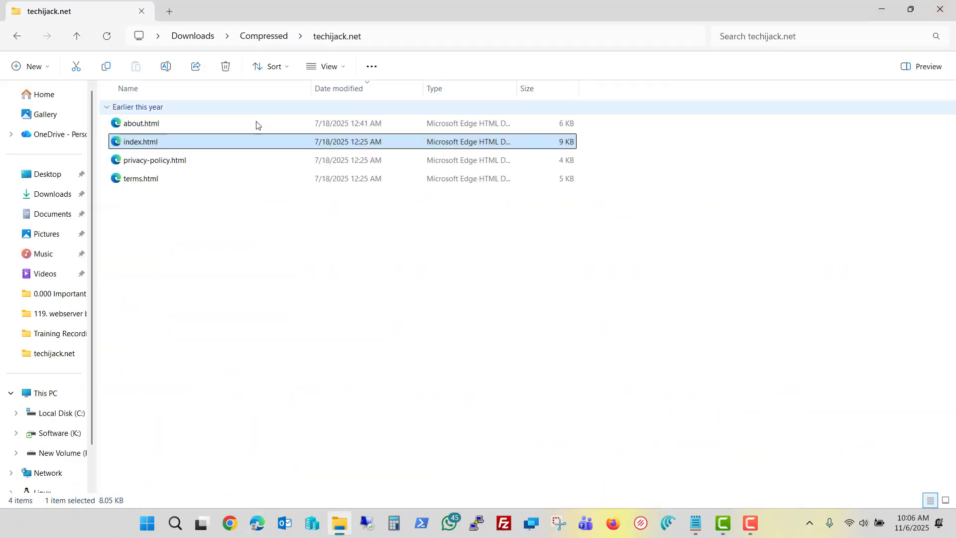
Open terms.html in the browser, look through the page, highlight its file name in the address, and close the browser
{"action": "double_click", "coordinate": [138, 180]}
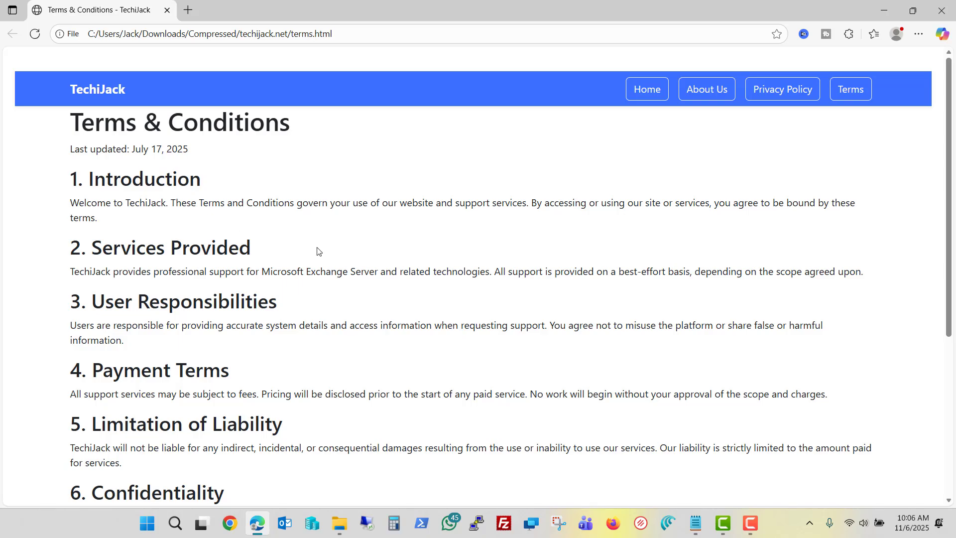
{"action": "scroll", "coordinate": [318, 251], "scroll_direction": "down", "scroll_amount": 3}
{"action": "scroll", "coordinate": [318, 251], "scroll_direction": "up", "scroll_amount": 3}
{"action": "left_click_drag", "start_coordinate": [290, 33], "coordinate": [743, 37]}
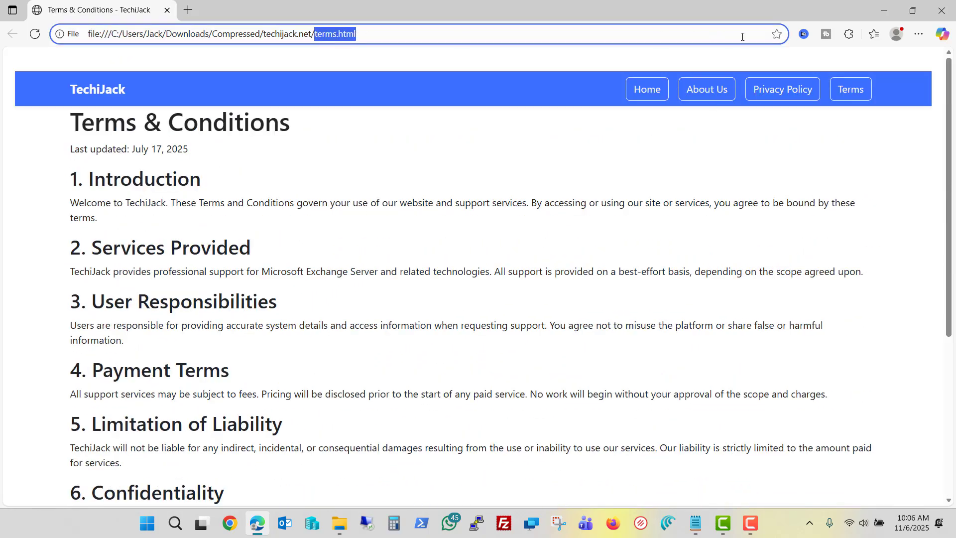
{"action": "left_click", "coordinate": [941, 10]}
Open about.html in the browser, highlight its file name in the address, then close the browser and clear the file selection
{"action": "double_click", "coordinate": [139, 129]}
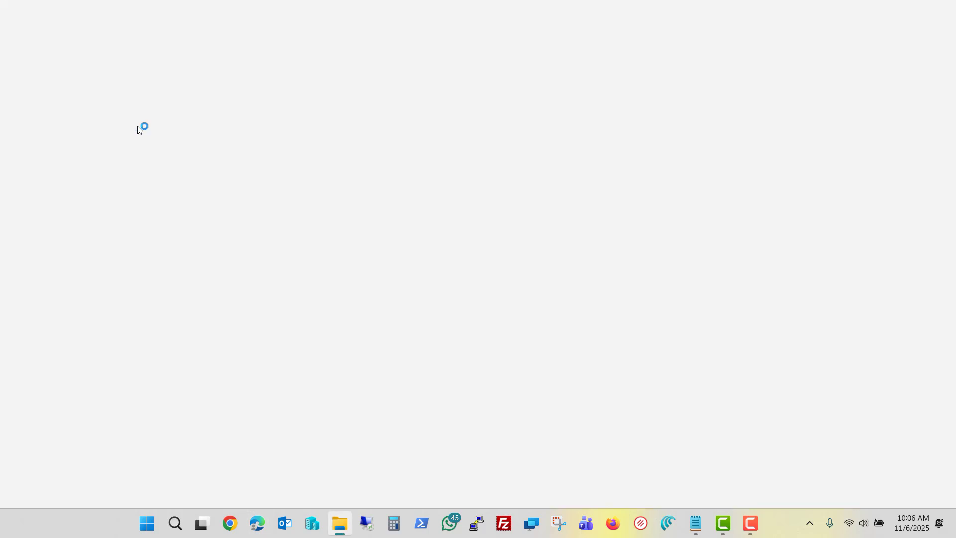
{"action": "left_click_drag", "start_coordinate": [291, 34], "coordinate": [402, 47]}
{"action": "left_click", "coordinate": [941, 10]}
{"action": "left_click", "coordinate": [231, 223]}
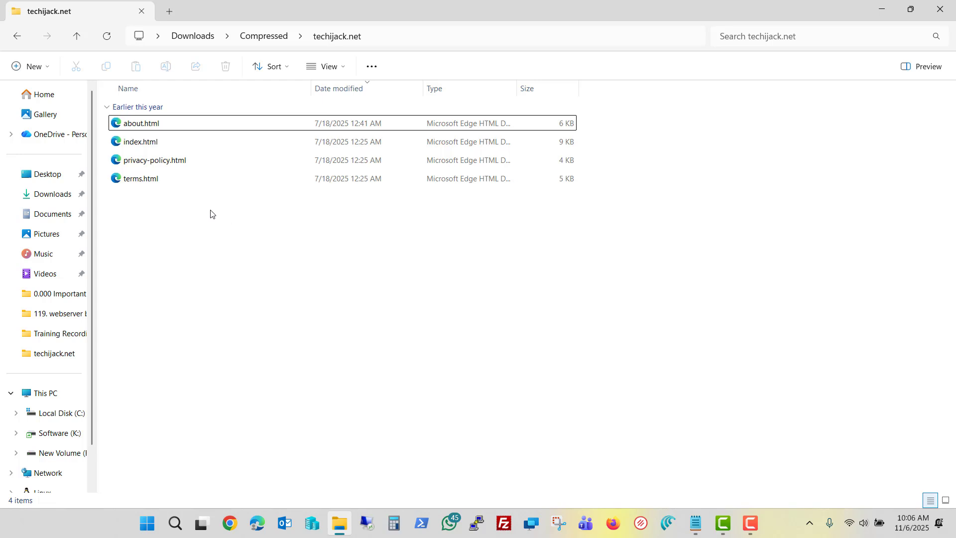
Reopen index.html, check its links to the About Us, Privacy Policy and Terms pages, and return to the file in the folder
{"action": "double_click", "coordinate": [132, 144]}
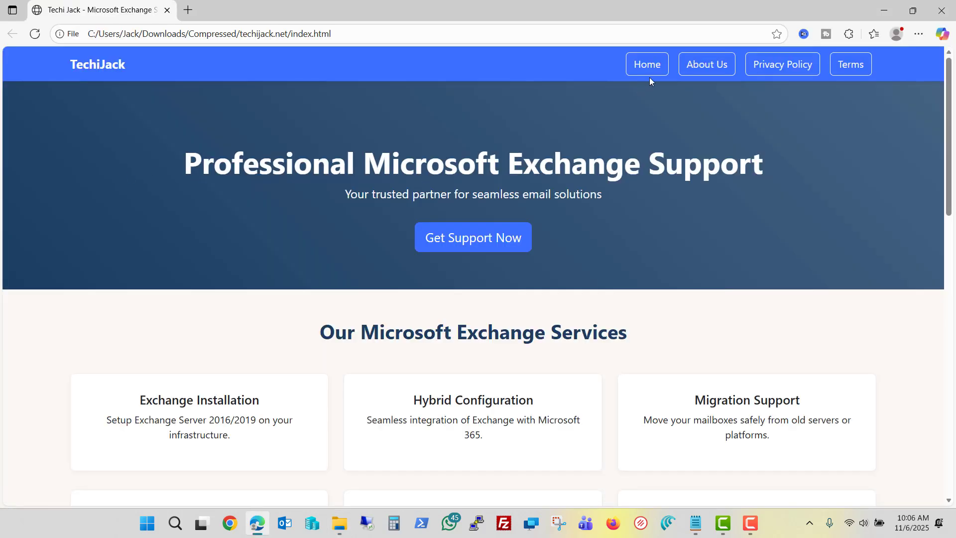
{"action": "left_click", "coordinate": [707, 72]}
{"action": "left_click", "coordinate": [787, 95]}
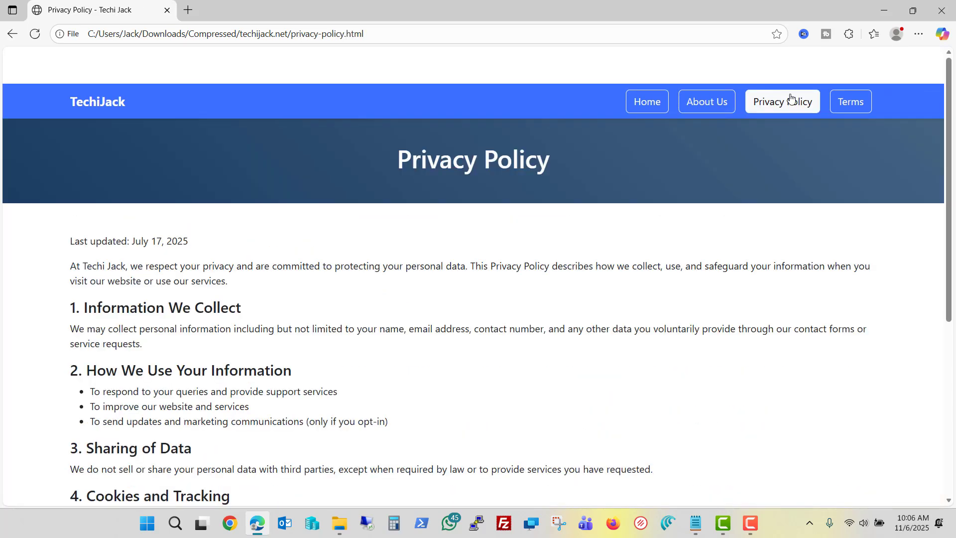
{"action": "left_click", "coordinate": [856, 112]}
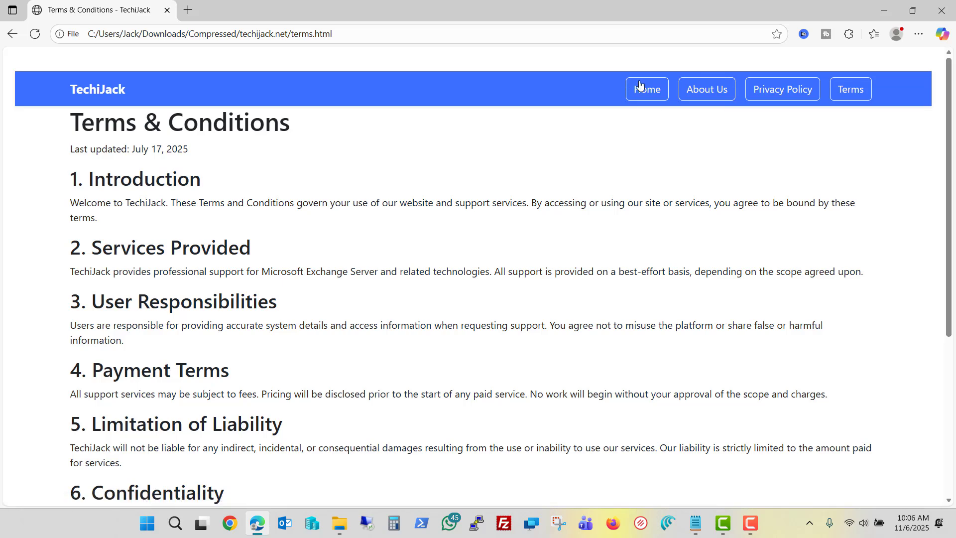
{"action": "left_click", "coordinate": [941, 10]}
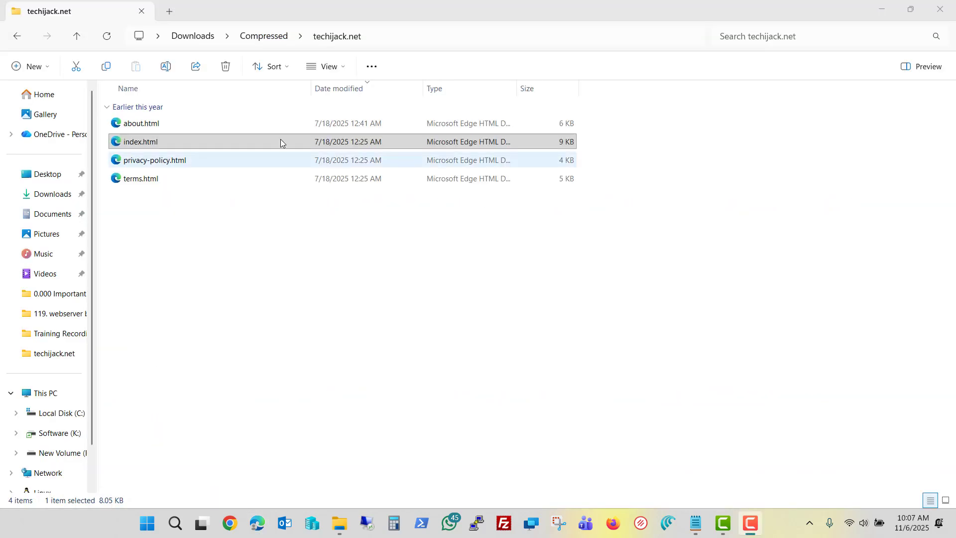
{"action": "left_click", "coordinate": [148, 147]}
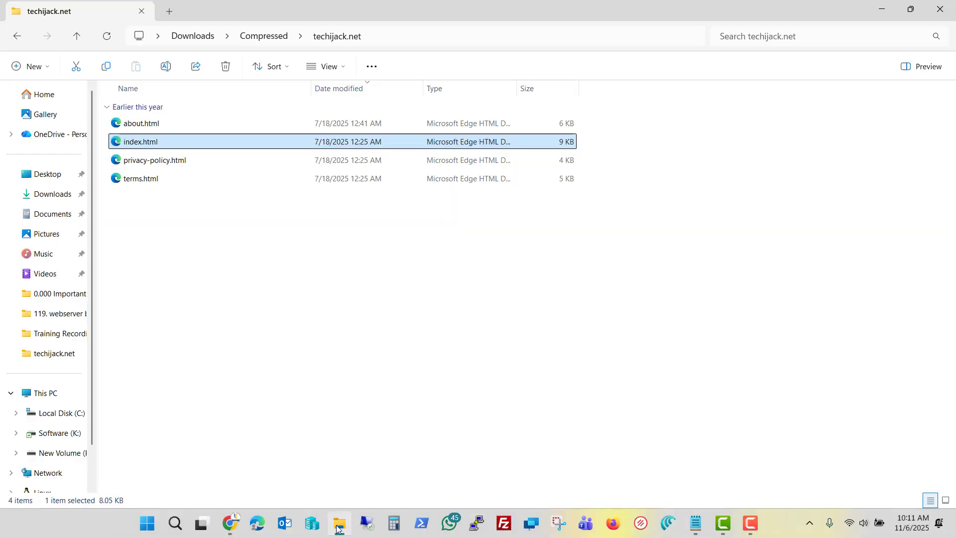
Switch to the Chrome window, look through the hosting plans on cwphosting.net, and view the CWP user login page
{"action": "left_click", "coordinate": [337, 527]}
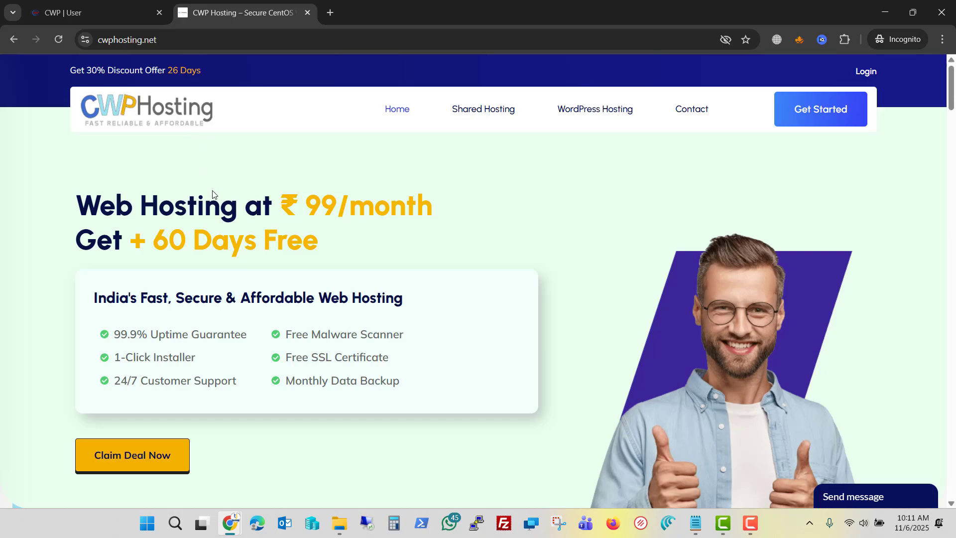
{"action": "scroll", "coordinate": [284, 246], "scroll_direction": "down", "scroll_amount": 5}
{"action": "scroll", "coordinate": [284, 246], "scroll_direction": "up", "scroll_amount": 4}
{"action": "scroll", "coordinate": [283, 245], "scroll_direction": "down", "scroll_amount": 7}
{"action": "scroll", "coordinate": [283, 245], "scroll_direction": "down", "scroll_amount": 4}
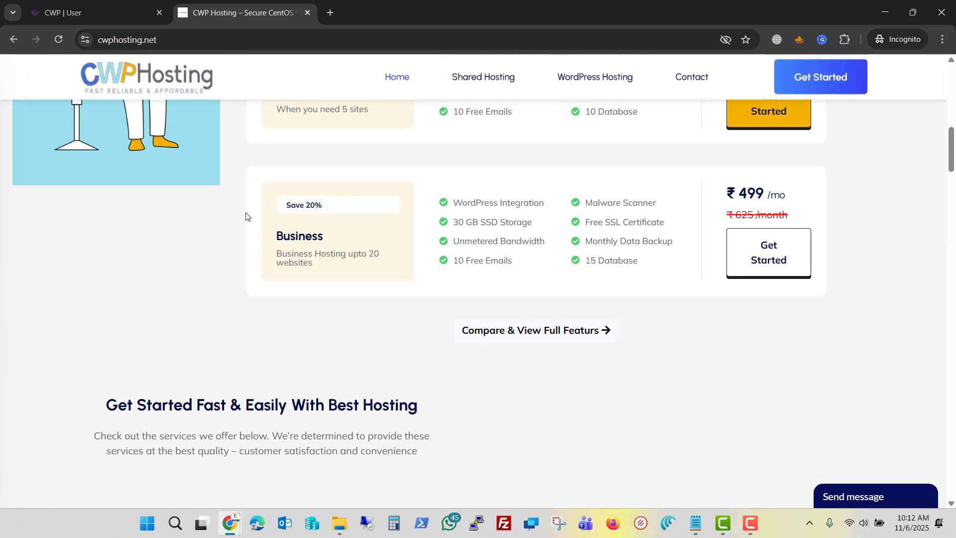
{"action": "left_click", "coordinate": [91, 15]}
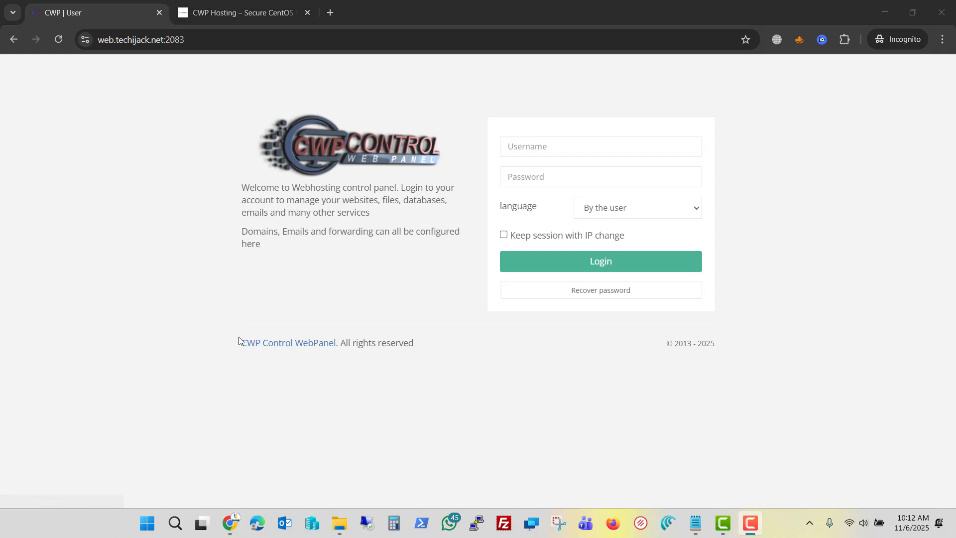
Switch to the logged-in CWP user panel, reload its dashboard, and look through the available module sections
{"action": "left_click", "coordinate": [237, 522]}
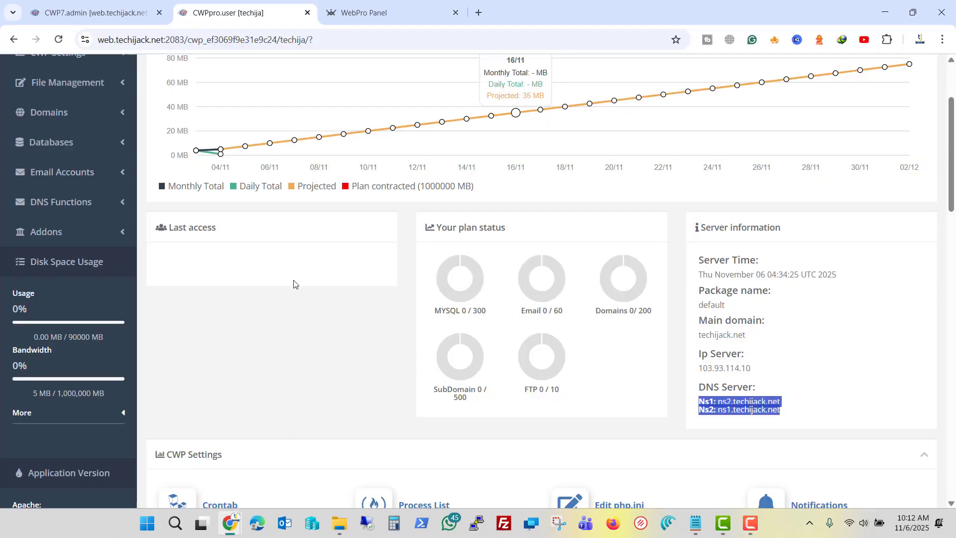
{"action": "scroll", "coordinate": [293, 283], "scroll_direction": "up", "scroll_amount": 3}
{"action": "left_click", "coordinate": [65, 156]}
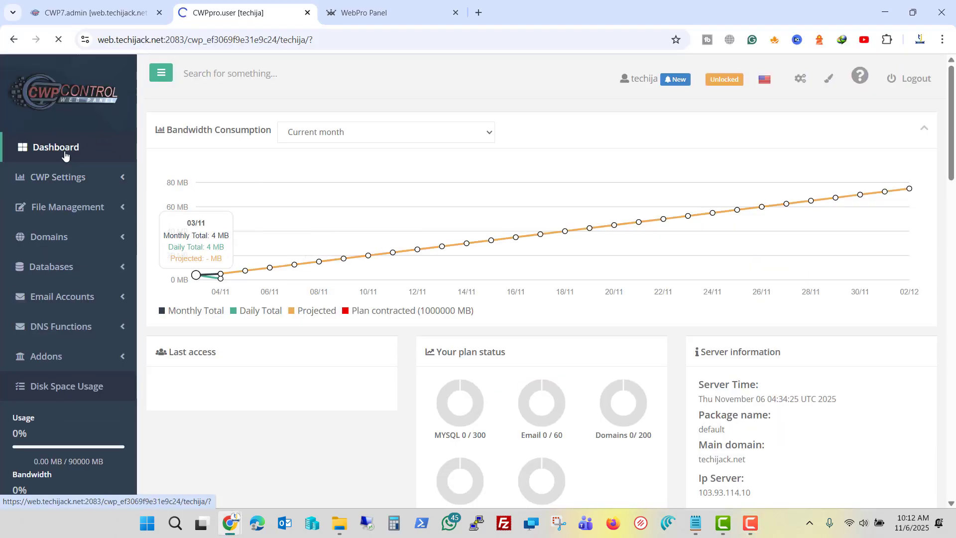
{"action": "scroll", "coordinate": [523, 247], "scroll_direction": "down", "scroll_amount": 8}
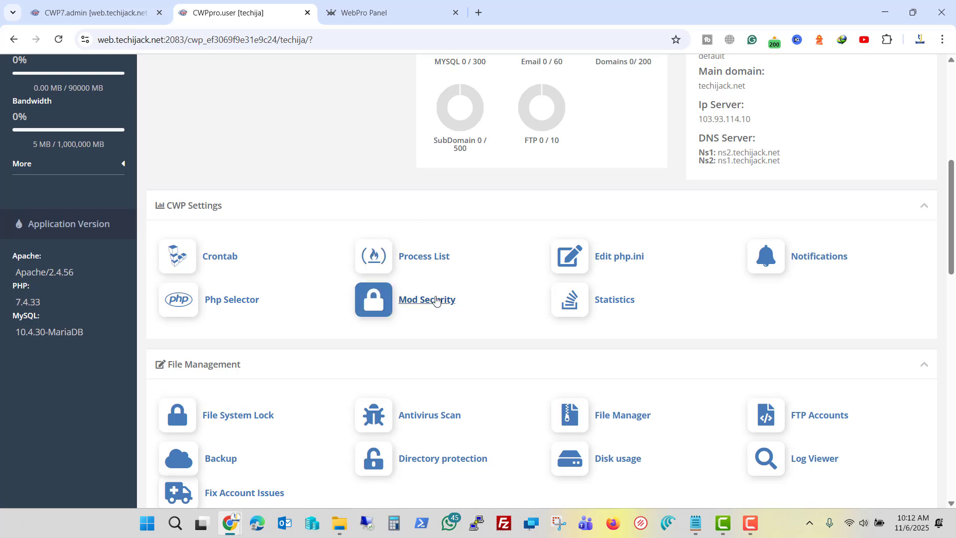
{"action": "scroll", "coordinate": [434, 301], "scroll_direction": "down", "scroll_amount": 1}
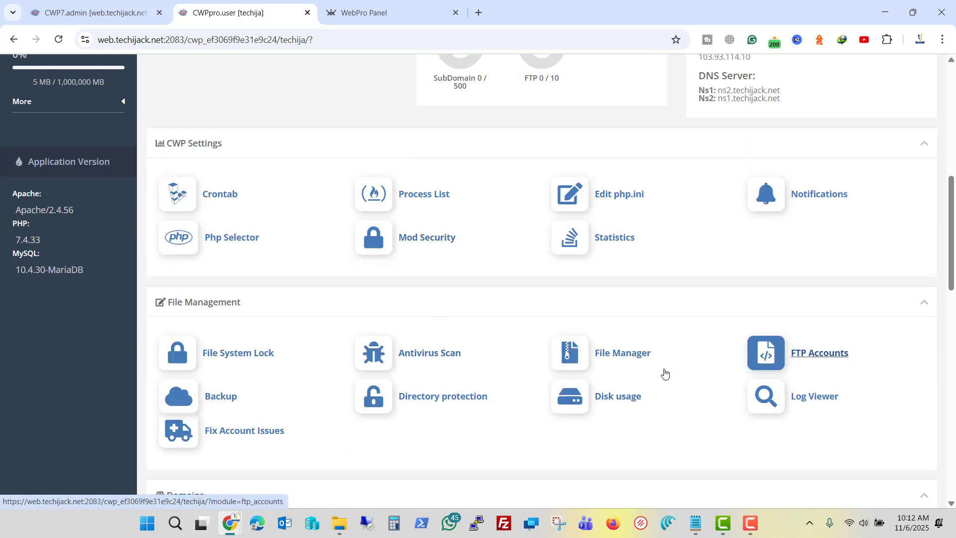
{"action": "scroll", "coordinate": [508, 293], "scroll_direction": "down", "scroll_amount": 12}
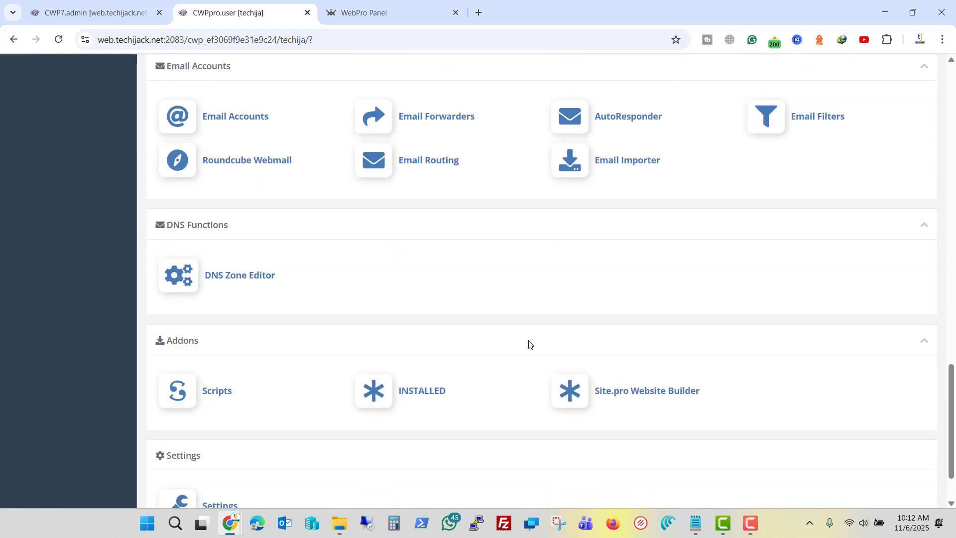
Highlight the two DNS server names in the dashboard's server information
{"action": "scroll", "coordinate": [530, 344], "scroll_direction": "up", "scroll_amount": 16}
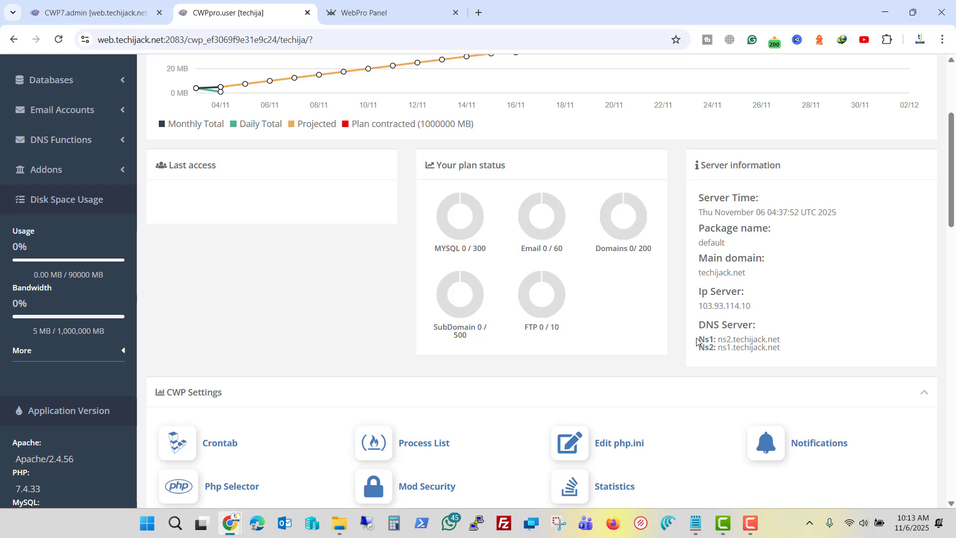
{"action": "left_click_drag", "start_coordinate": [697, 340], "coordinate": [787, 351]}
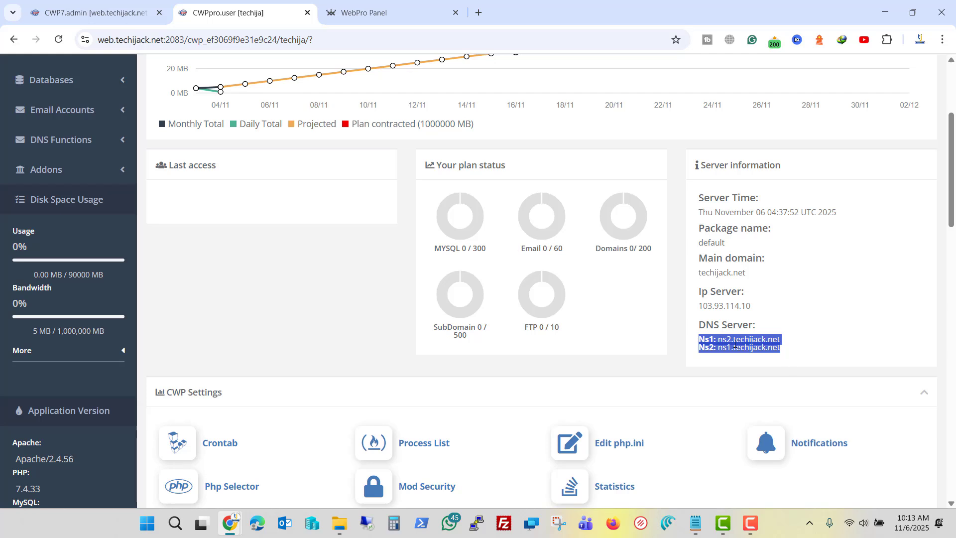
{"action": "left_click_drag", "start_coordinate": [784, 346], "coordinate": [709, 341]}
Switch to the WebPro Panel and open the name server settings of the techijack.net domain
{"action": "left_click", "coordinate": [367, 12]}
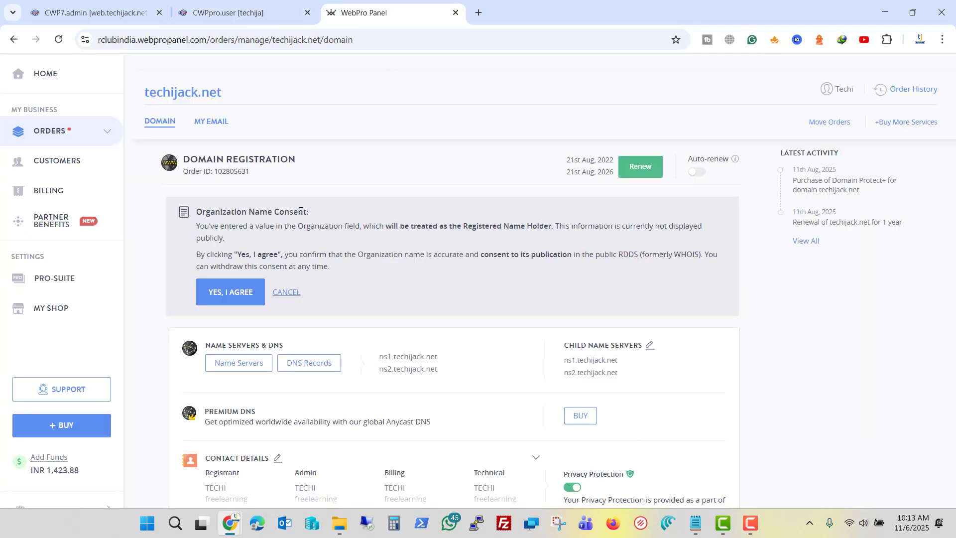
{"action": "left_click_drag", "start_coordinate": [145, 94], "coordinate": [239, 96]}
{"action": "scroll", "coordinate": [404, 180], "scroll_direction": "down", "scroll_amount": 2}
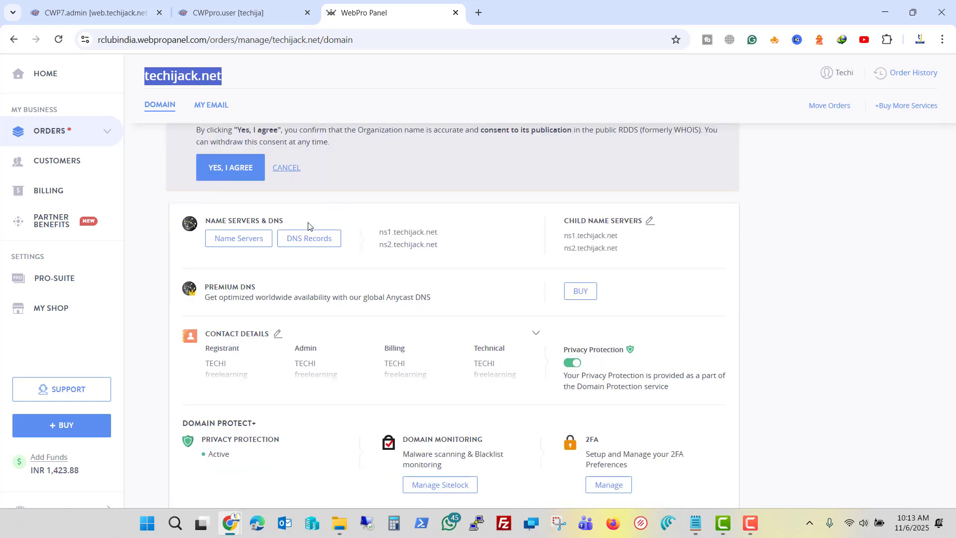
{"action": "left_click", "coordinate": [233, 244]}
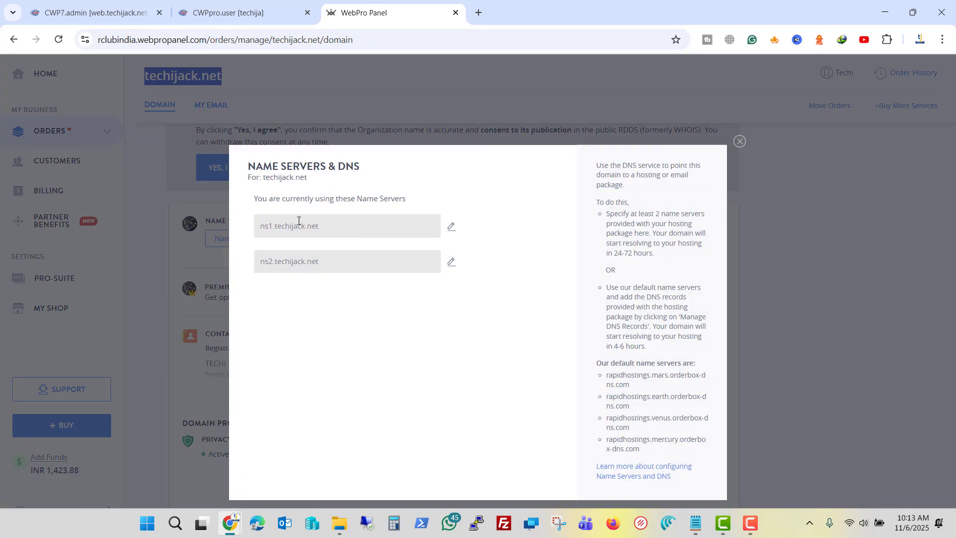
Open the name servers for editing, highlight the first entry, then cancel the changes and close the name server settings
{"action": "left_click", "coordinate": [452, 226]}
{"action": "left_click_drag", "start_coordinate": [334, 224], "coordinate": [263, 227]}
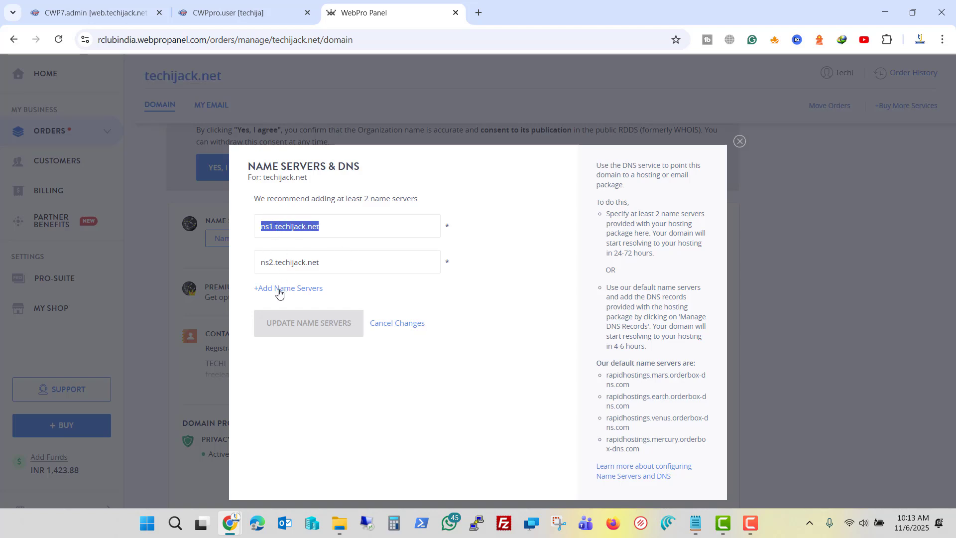
{"action": "left_click", "coordinate": [399, 324]}
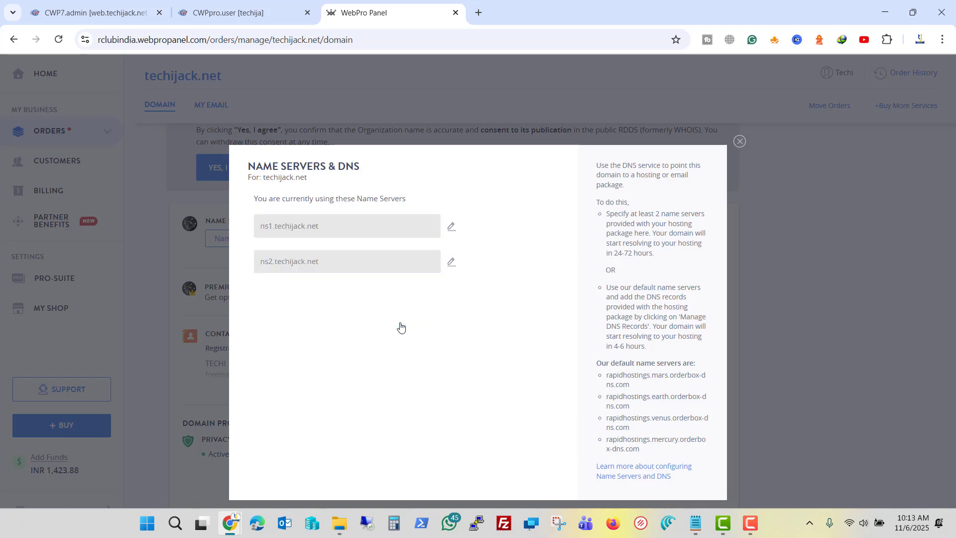
{"action": "left_click", "coordinate": [740, 142]}
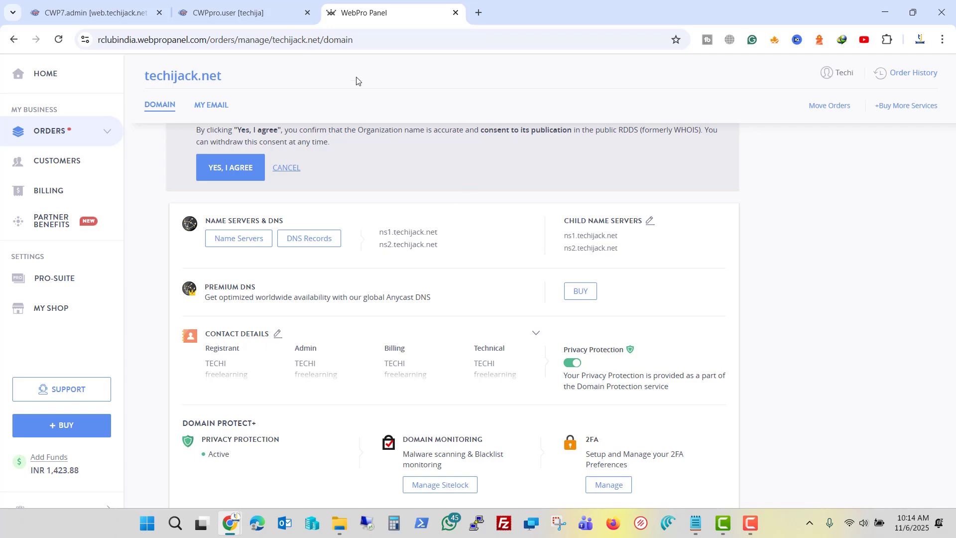
Return to the CWP user panel, open the DNS zone of techijack.net, and highlight the root domain's A record
{"action": "left_click", "coordinate": [238, 13]}
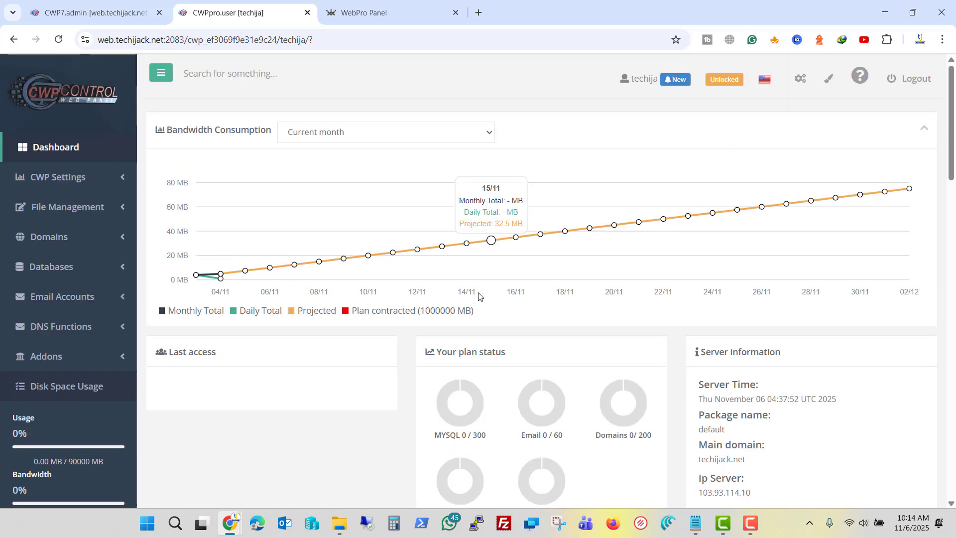
{"action": "left_click", "coordinate": [57, 327]}
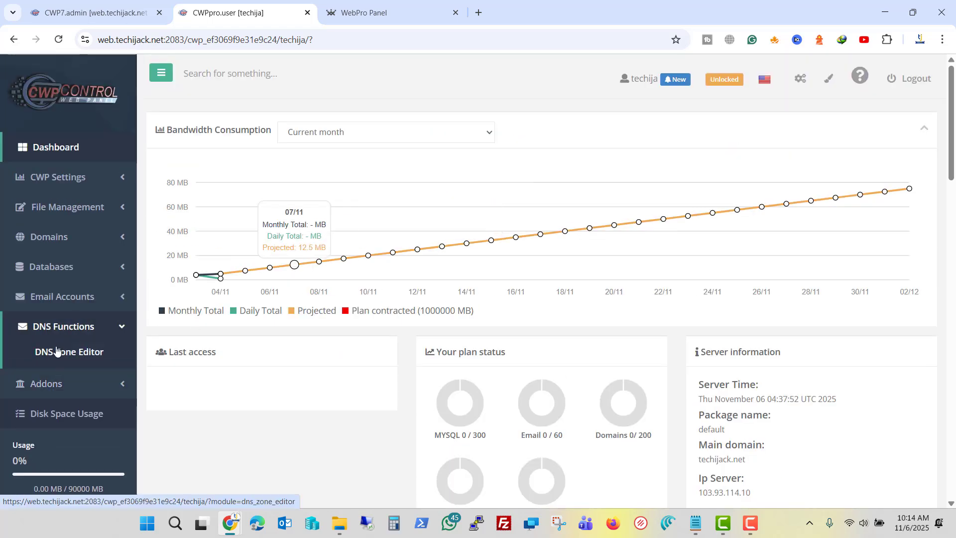
{"action": "left_click", "coordinate": [58, 353]}
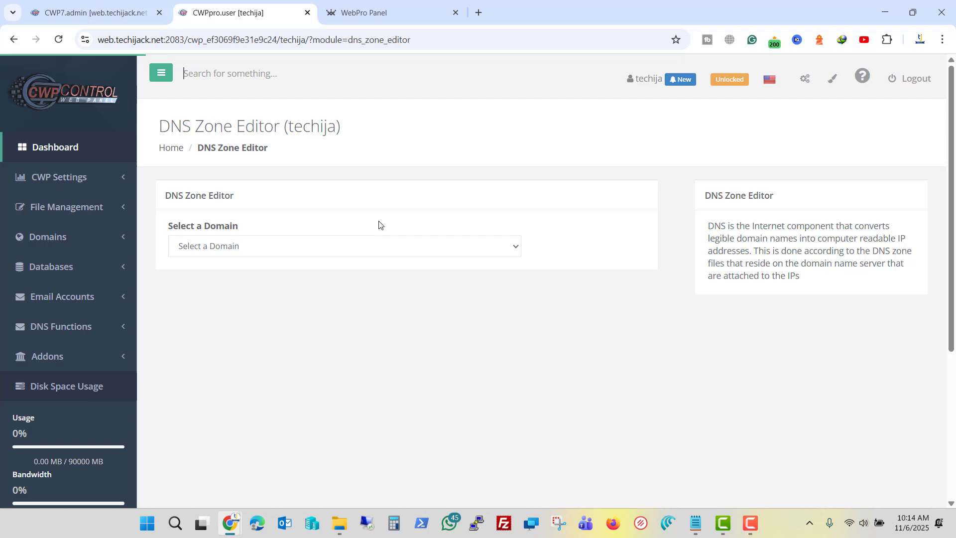
{"action": "left_click", "coordinate": [306, 250]}
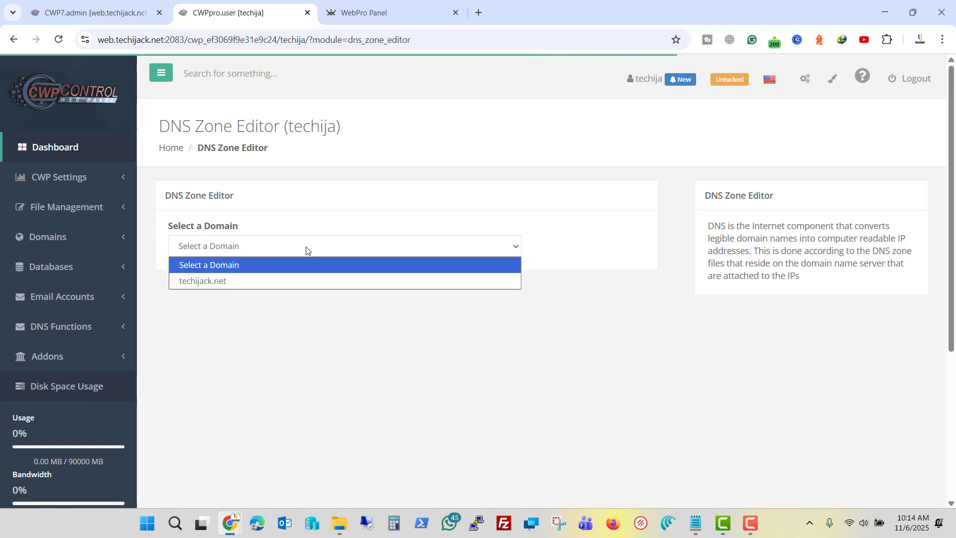
{"action": "left_click", "coordinate": [269, 281]}
{"action": "scroll", "coordinate": [357, 296], "scroll_direction": "down", "scroll_amount": 5}
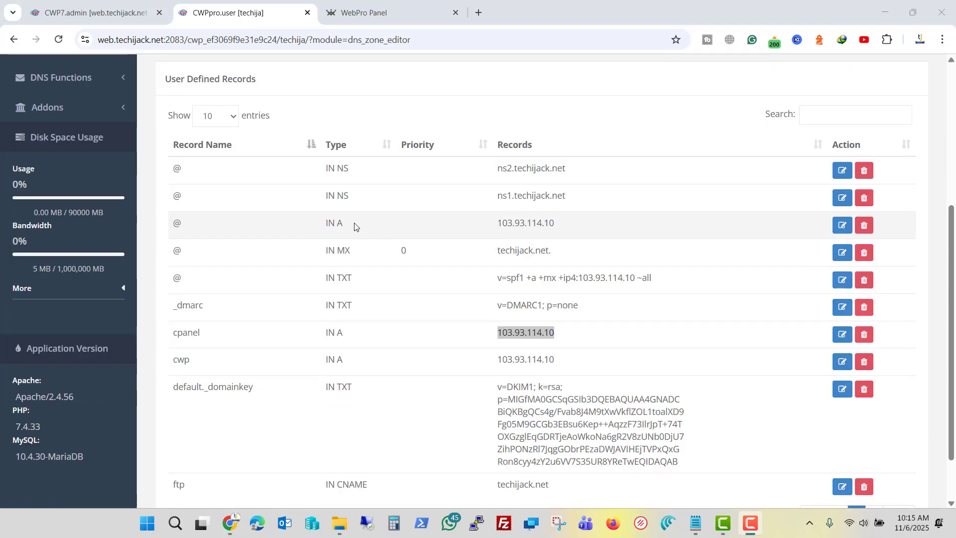
{"action": "left_click_drag", "start_coordinate": [324, 227], "coordinate": [567, 222]}
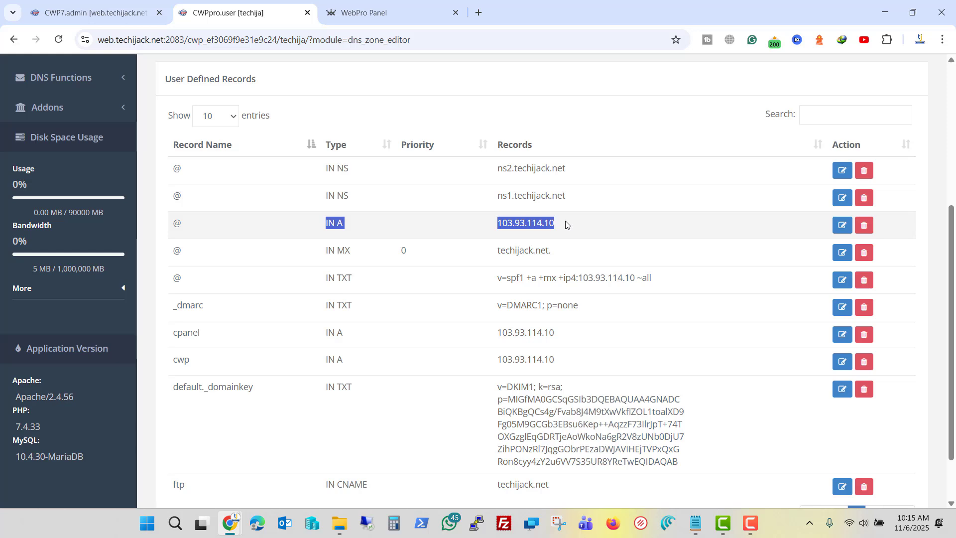
Highlight only the IP address of the root domain's A record and look over the techijack.net zone records
{"action": "left_click", "coordinate": [566, 224]}
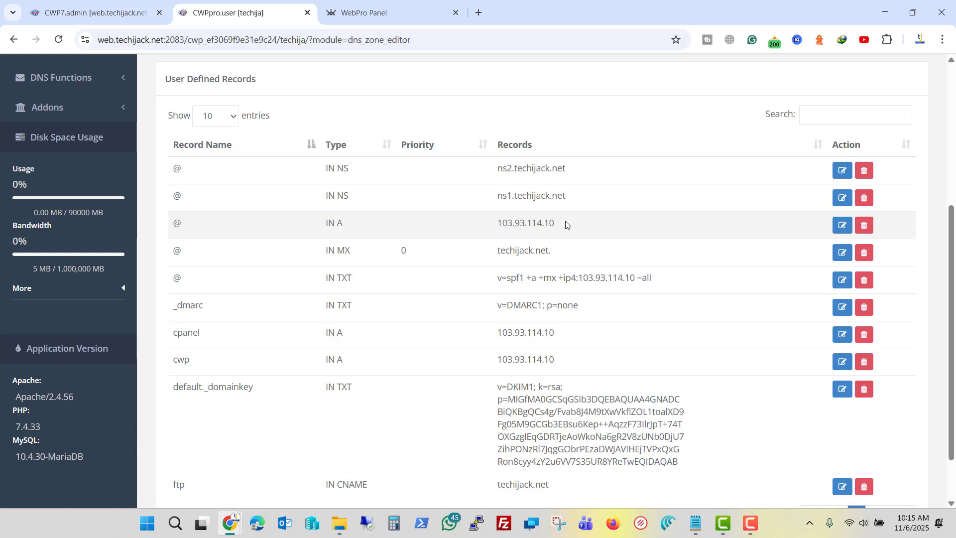
{"action": "left_click_drag", "start_coordinate": [556, 222], "coordinate": [497, 220]}
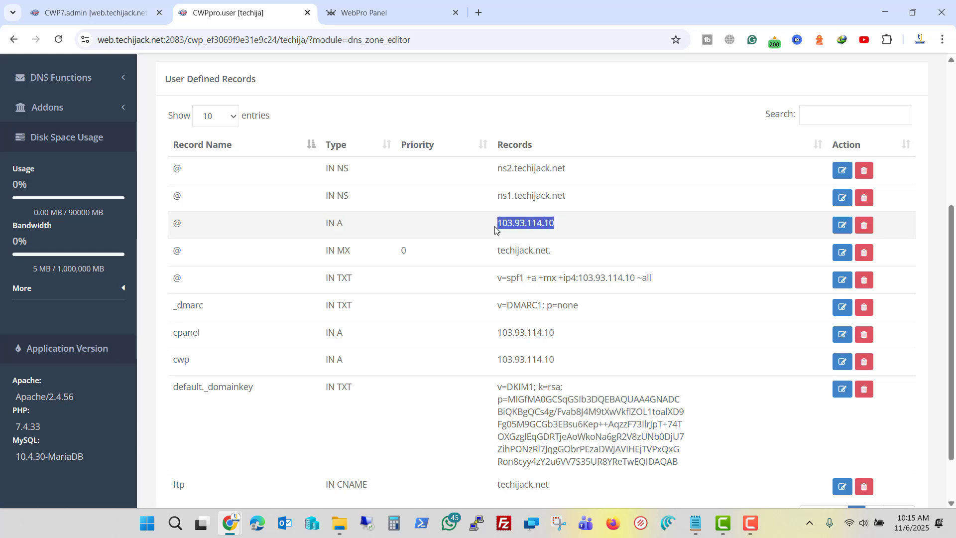
{"action": "scroll", "coordinate": [426, 247], "scroll_direction": "up", "scroll_amount": 4}
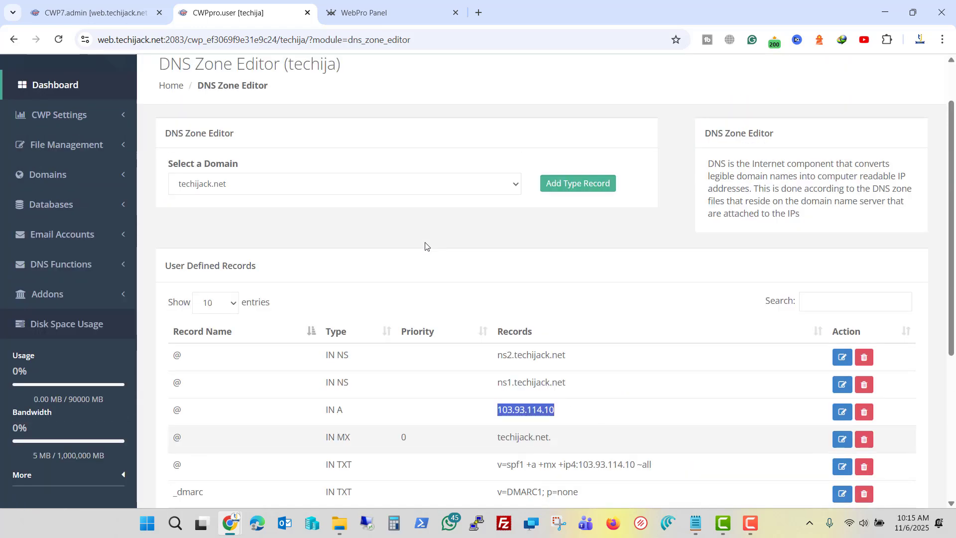
{"action": "scroll", "coordinate": [398, 264], "scroll_direction": "down", "scroll_amount": 1}
{"action": "scroll", "coordinate": [396, 268], "scroll_direction": "down", "scroll_amount": 1}
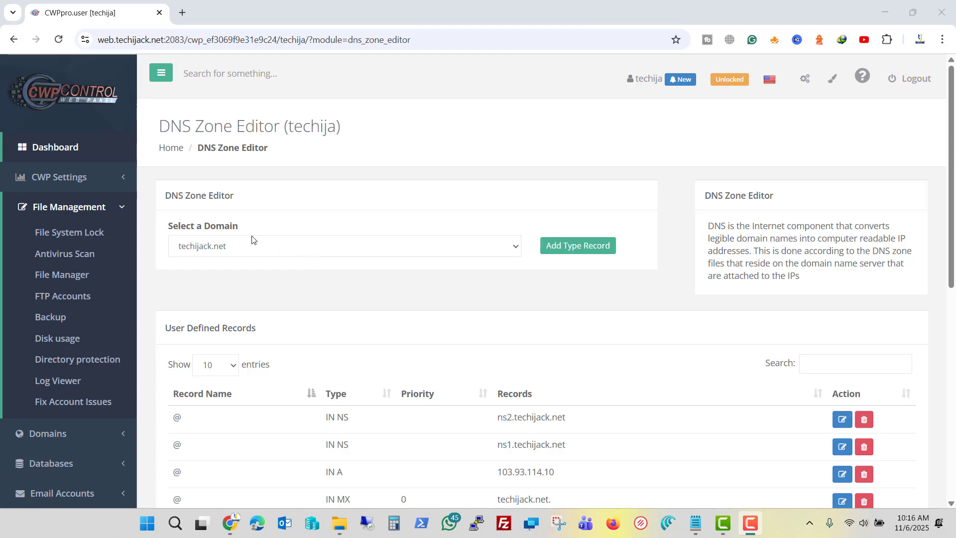
Search the web for "dns propagation", open the whatsmydns.net checker, and look up the A record of techijack.net
{"action": "left_click", "coordinate": [183, 19]}
{"action": "type", "text": "dns propagation"}
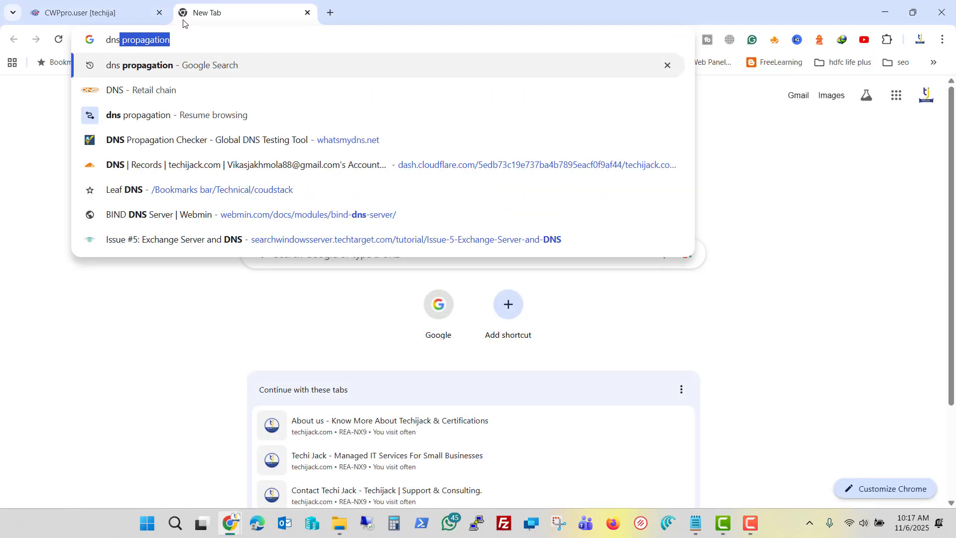
{"action": "key", "text": "Return"}
{"action": "left_click", "coordinate": [227, 195]}
{"action": "left_click", "coordinate": [300, 149]}
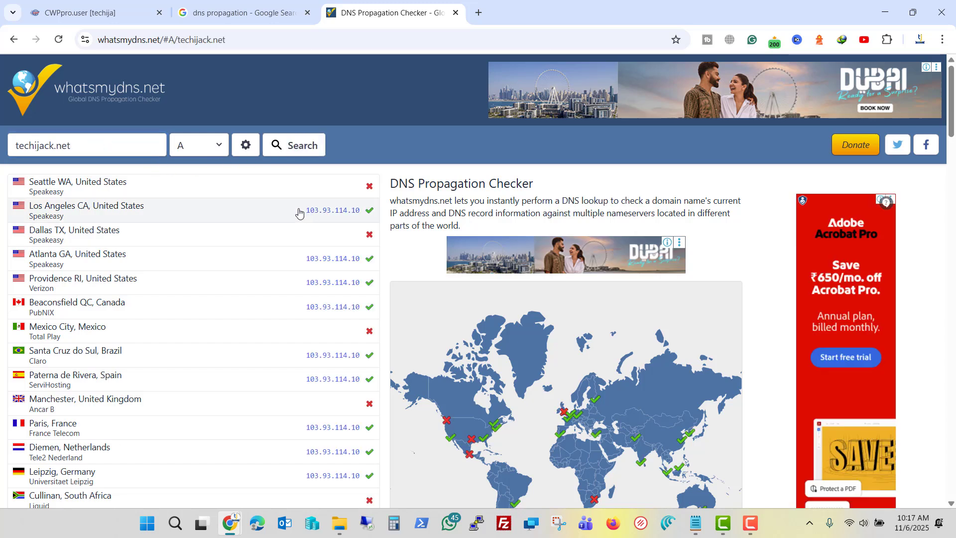
{"action": "left_click_drag", "start_coordinate": [304, 211], "coordinate": [356, 215]}
Copy the domain techijack.net from the checker, open it in the browser, and look through the page it serves
{"action": "left_click_drag", "start_coordinate": [75, 146], "coordinate": [0, 144]}
{"action": "key", "text": "ctrl+c"}
{"action": "left_click", "coordinate": [158, 41]}
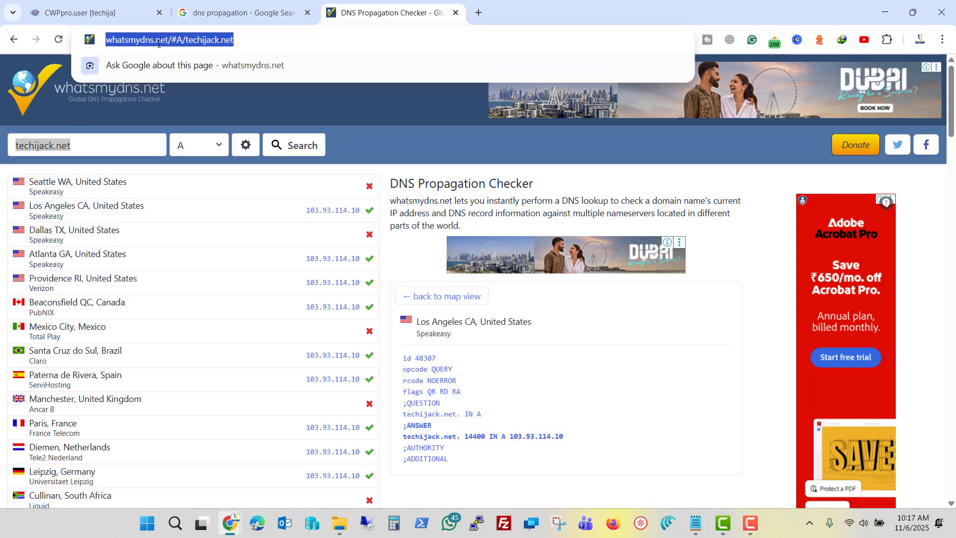
{"action": "key", "text": "ctrl+v"}
{"action": "key", "text": "Return"}
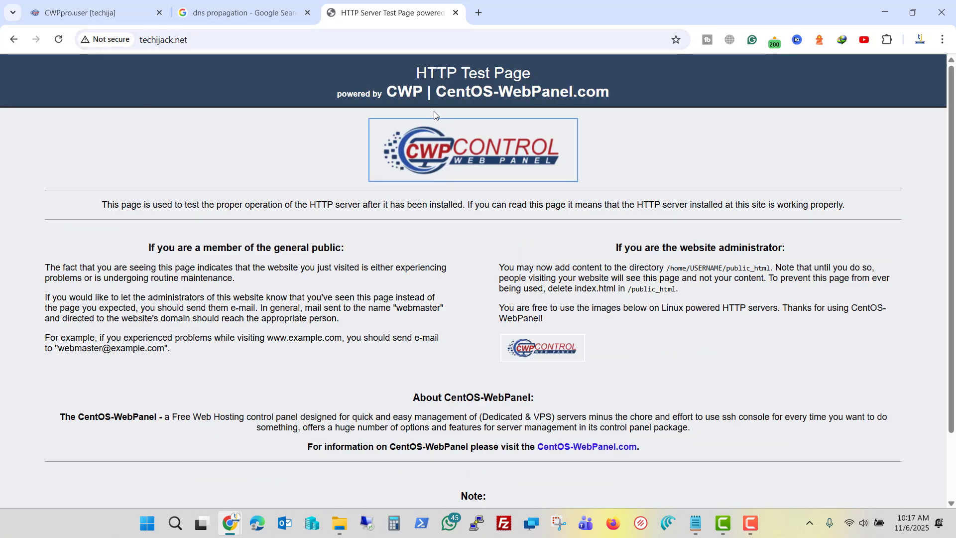
{"action": "scroll", "coordinate": [435, 299], "scroll_direction": "down", "scroll_amount": 3}
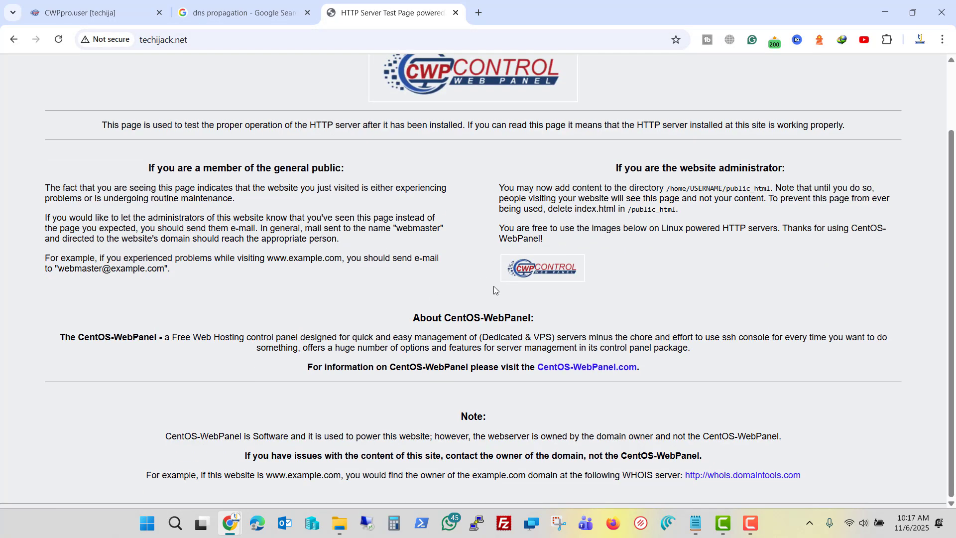
{"action": "scroll", "coordinate": [492, 285], "scroll_direction": "up", "scroll_amount": 3}
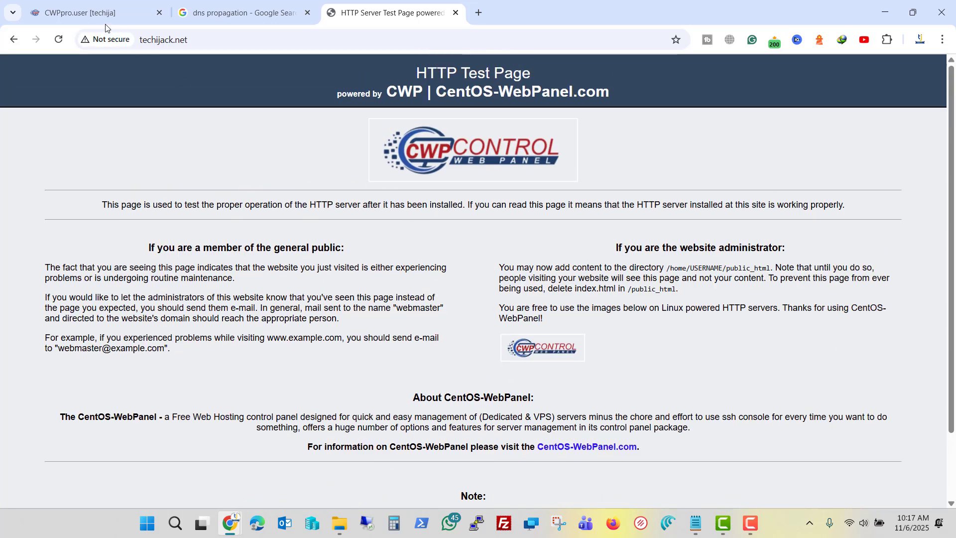
Return to the CWP user panel, open the file manager's public_html folder, and compare it with the live techijack.net page
{"action": "left_click", "coordinate": [92, 17]}
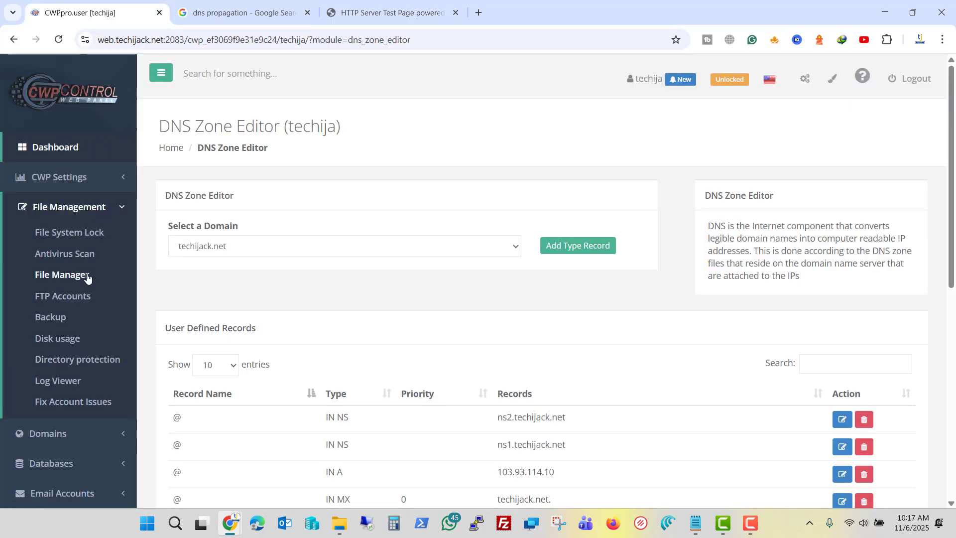
{"action": "left_click", "coordinate": [68, 279]}
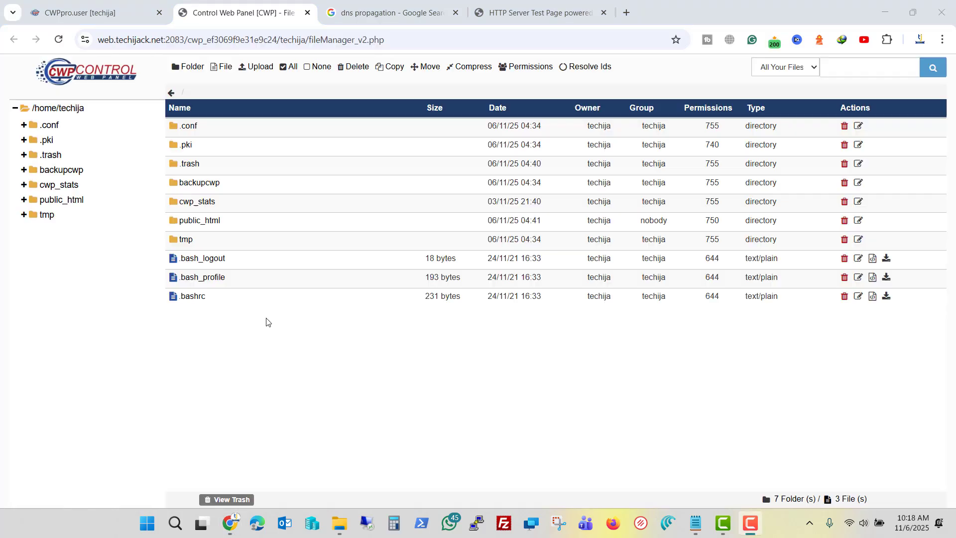
{"action": "left_click", "coordinate": [173, 225]}
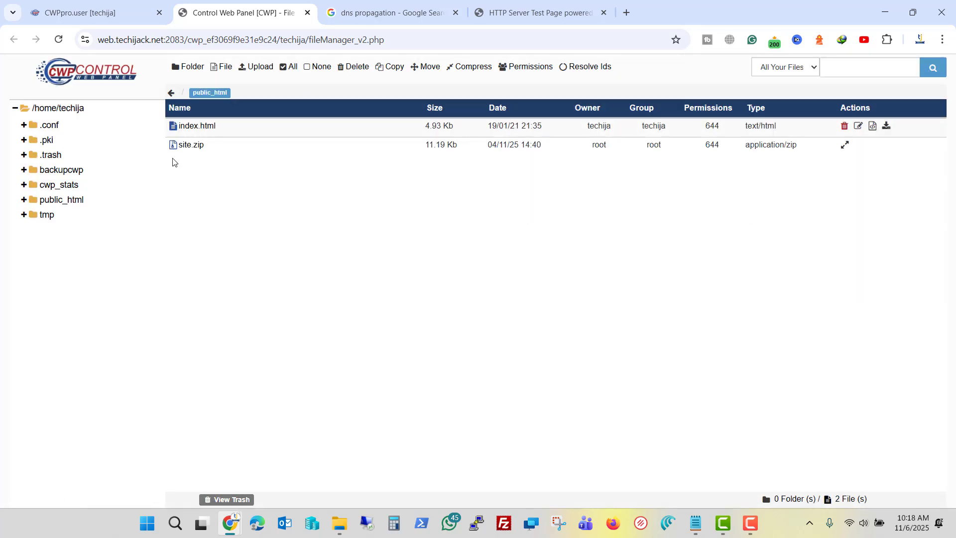
{"action": "left_click", "coordinate": [530, 10]}
{"action": "left_click", "coordinate": [244, 13]}
Rename the index.html file in public_html to indexold.html
{"action": "right_click", "coordinate": [214, 129]}
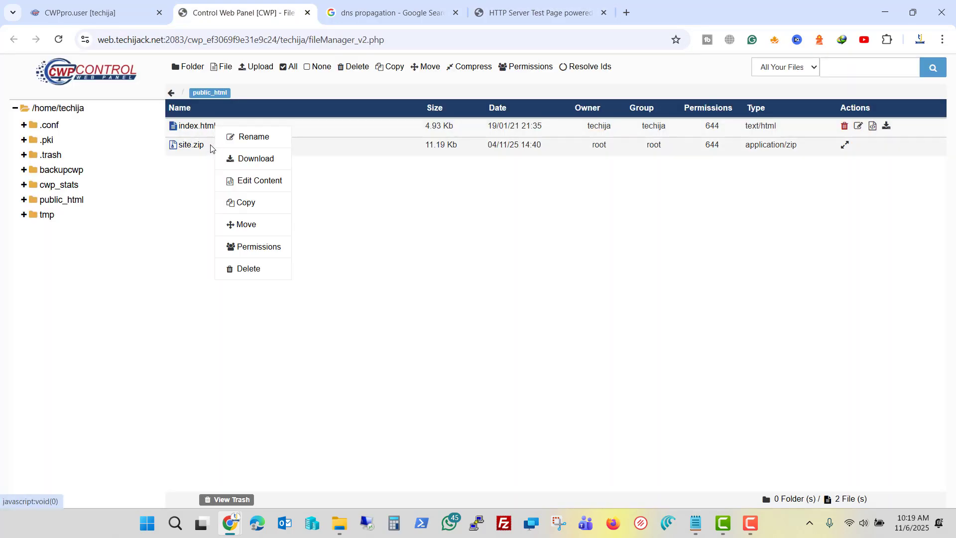
{"action": "left_click", "coordinate": [244, 136]}
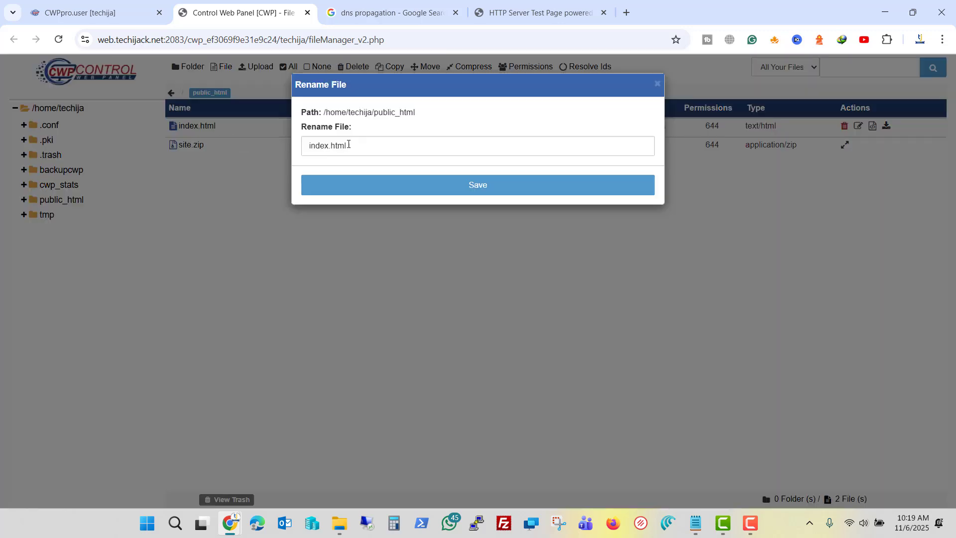
{"action": "left_click", "coordinate": [328, 146]}
{"action": "type", "text": "ol"}
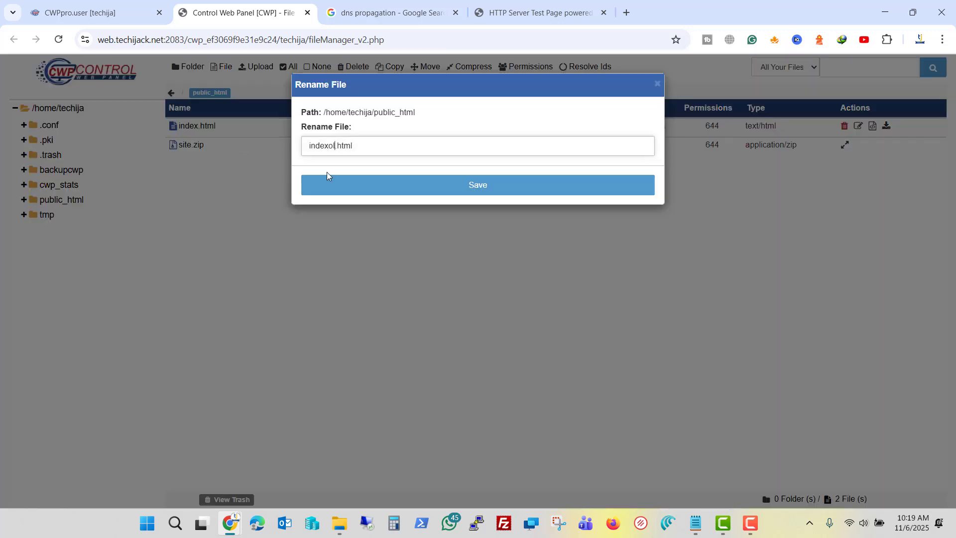
{"action": "type", "text": "d"}
{"action": "left_click", "coordinate": [365, 191]}
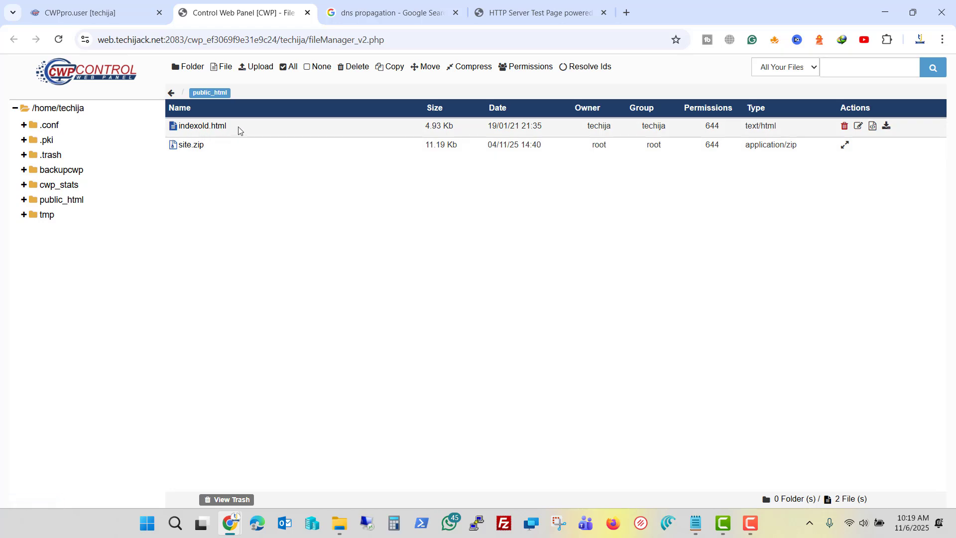
Reload the techijack.net page and highlight its message text and heading
{"action": "left_click", "coordinate": [528, 15]}
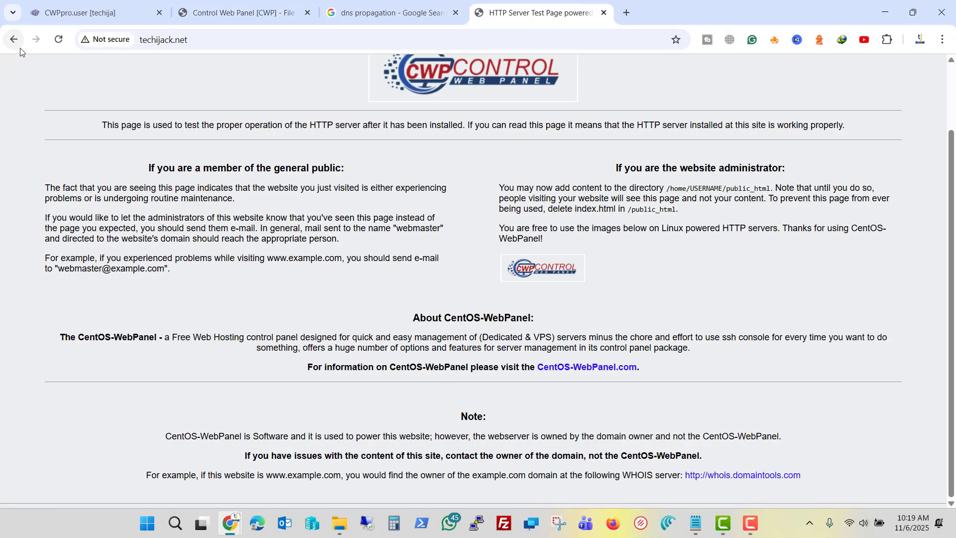
{"action": "left_click", "coordinate": [58, 42]}
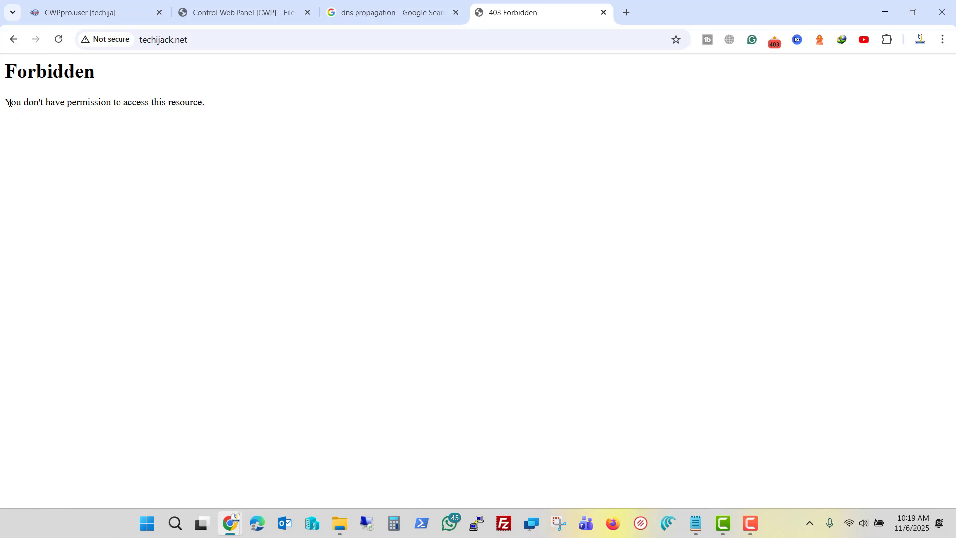
{"action": "left_click_drag", "start_coordinate": [8, 102], "coordinate": [204, 102]}
{"action": "left_click_drag", "start_coordinate": [105, 76], "coordinate": [0, 74]}
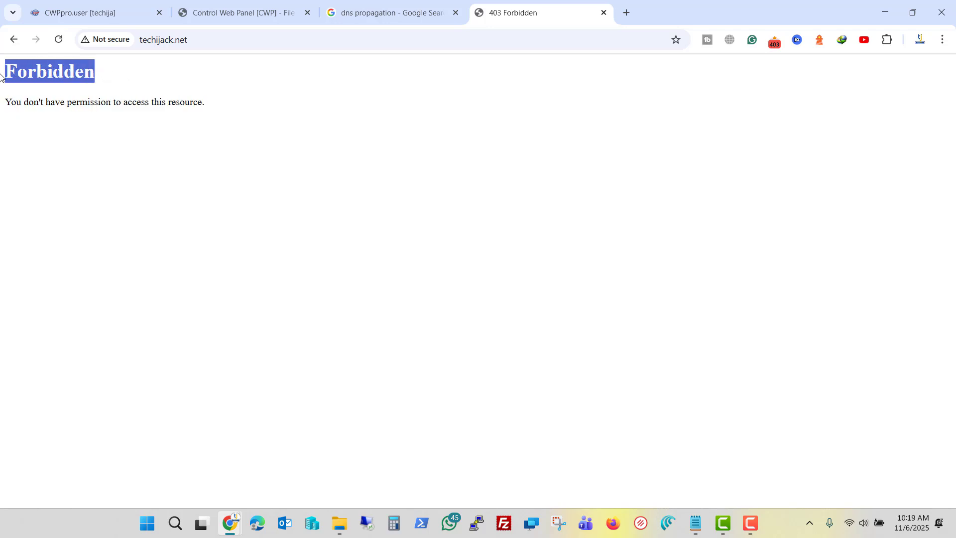
{"action": "left_click", "coordinate": [237, 145]}
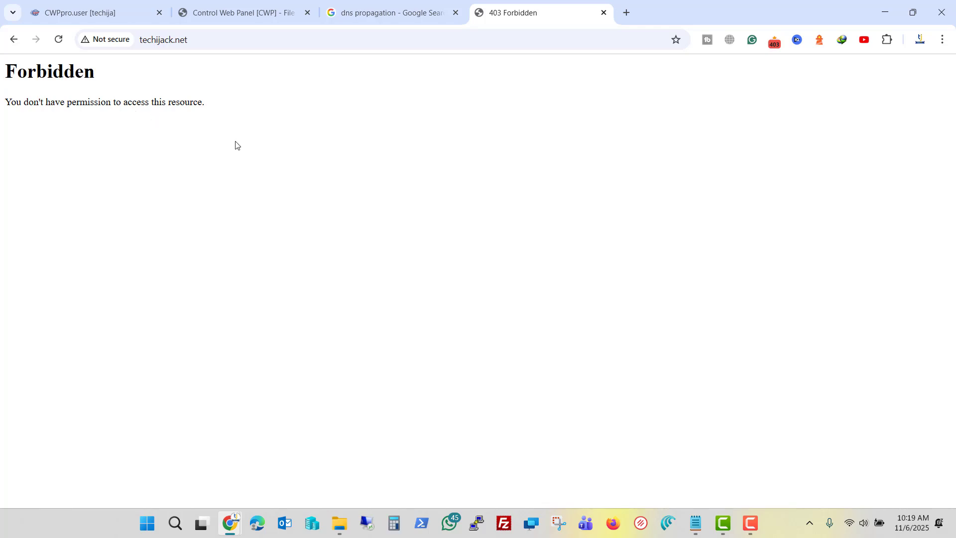
Return to the file manager and delete site.zip from public_html
{"action": "key", "text": "ctrl+2"}
{"action": "left_click", "coordinate": [180, 148]}
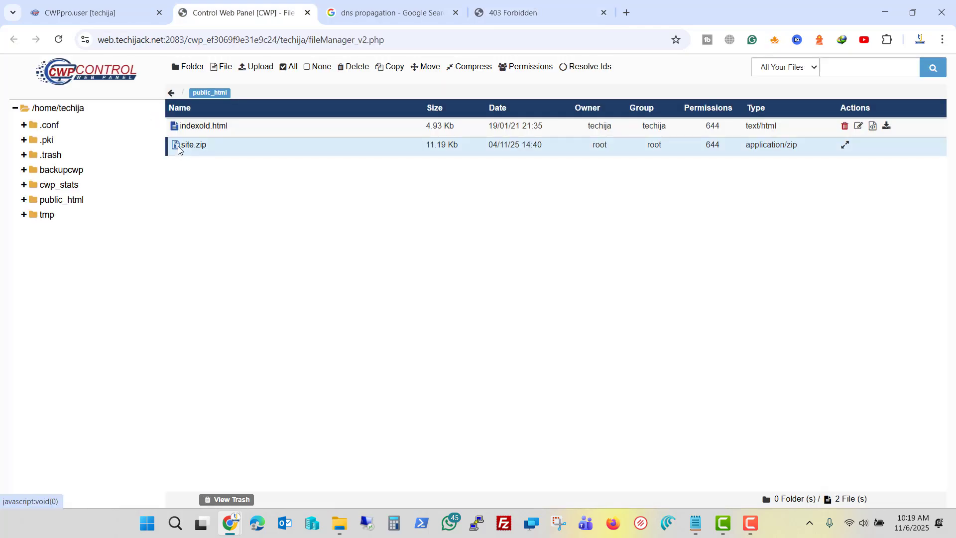
{"action": "left_click", "coordinate": [353, 73]}
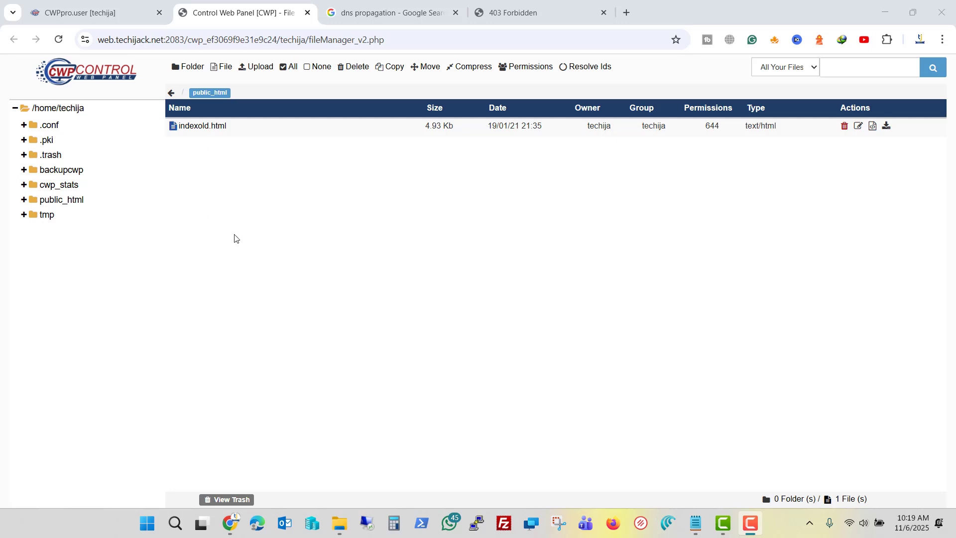
Upload about.html, index.html, privacy-policy.html and terms.html from the Downloads > Compressed > techijack.net folder into public_html
{"action": "left_click", "coordinate": [252, 67]}
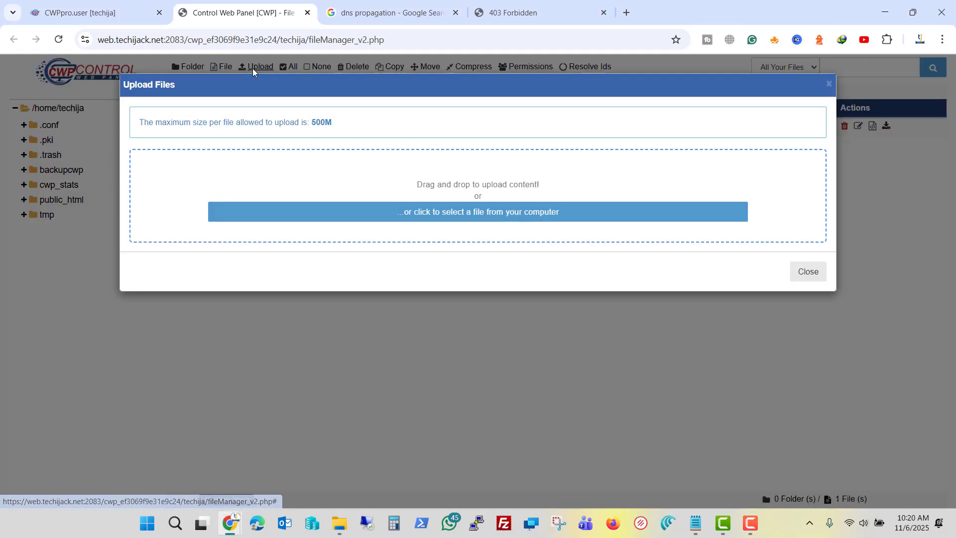
{"action": "left_click", "coordinate": [396, 213]}
{"action": "left_click", "coordinate": [45, 187]}
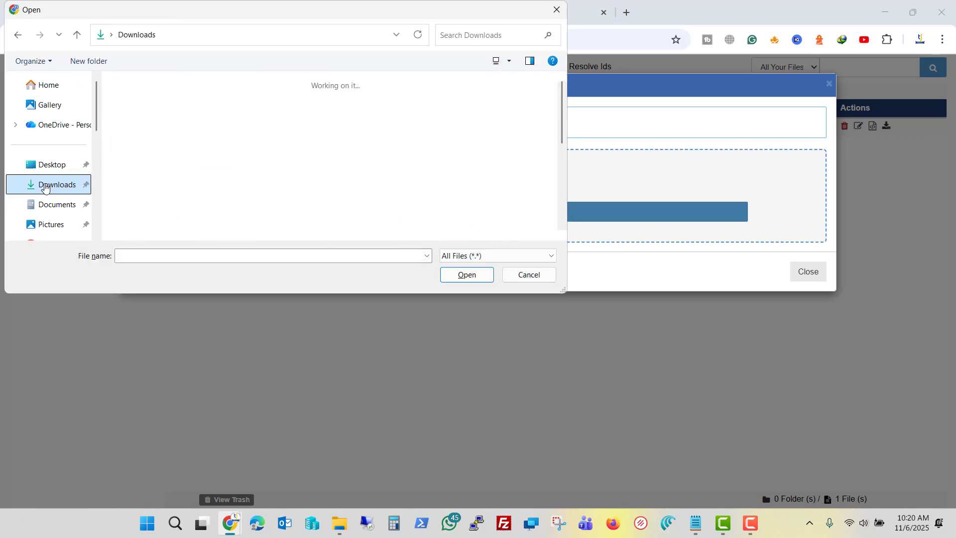
{"action": "double_click", "coordinate": [135, 112]}
{"action": "double_click", "coordinate": [134, 114]}
{"action": "left_click", "coordinate": [131, 171]}
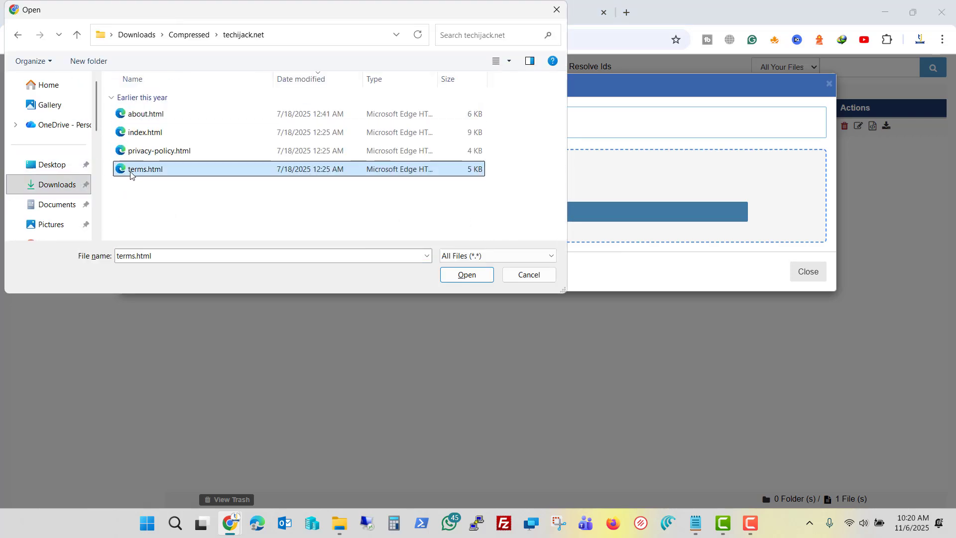
{"action": "left_click", "coordinate": [134, 132], "text": "shift"}
{"action": "left_click", "coordinate": [132, 114], "text": "shift"}
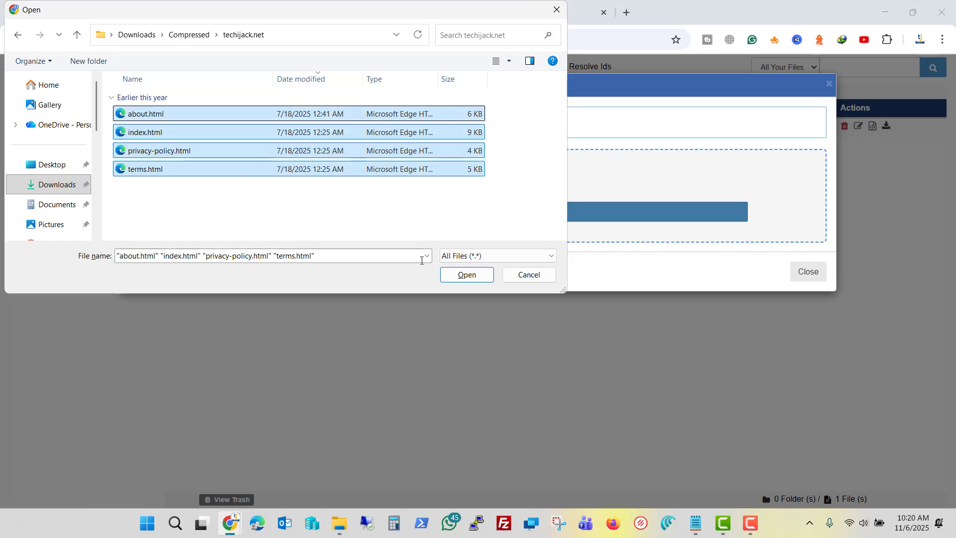
{"action": "left_click", "coordinate": [466, 275]}
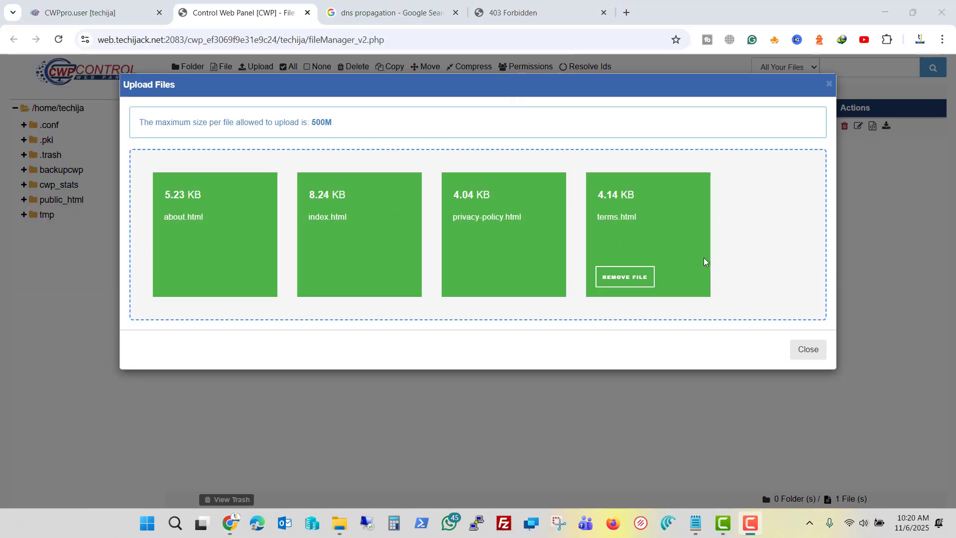
{"action": "left_click", "coordinate": [804, 351]}
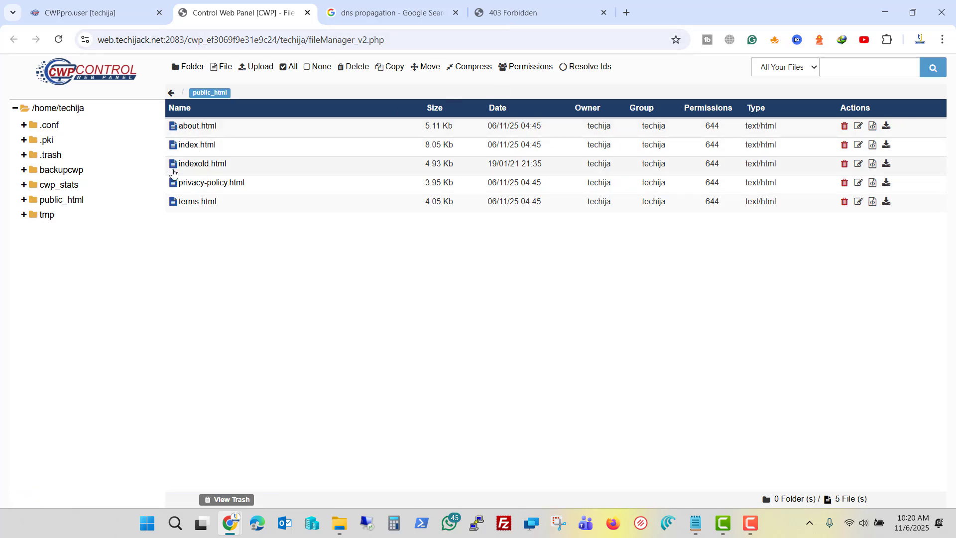
Select the uploaded index.html, then reload techijack.net and highlight the home page's main heading
{"action": "left_click", "coordinate": [192, 146]}
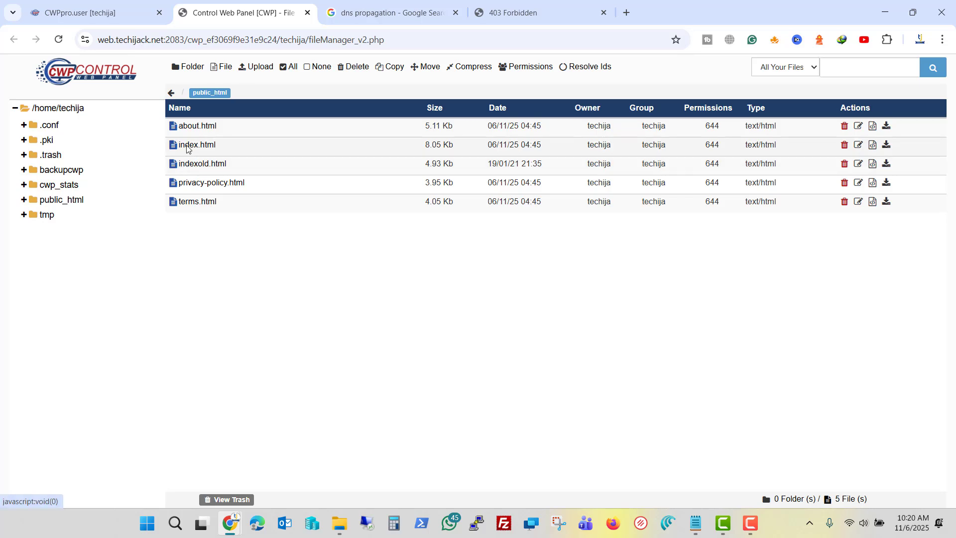
{"action": "left_click", "coordinate": [192, 145]}
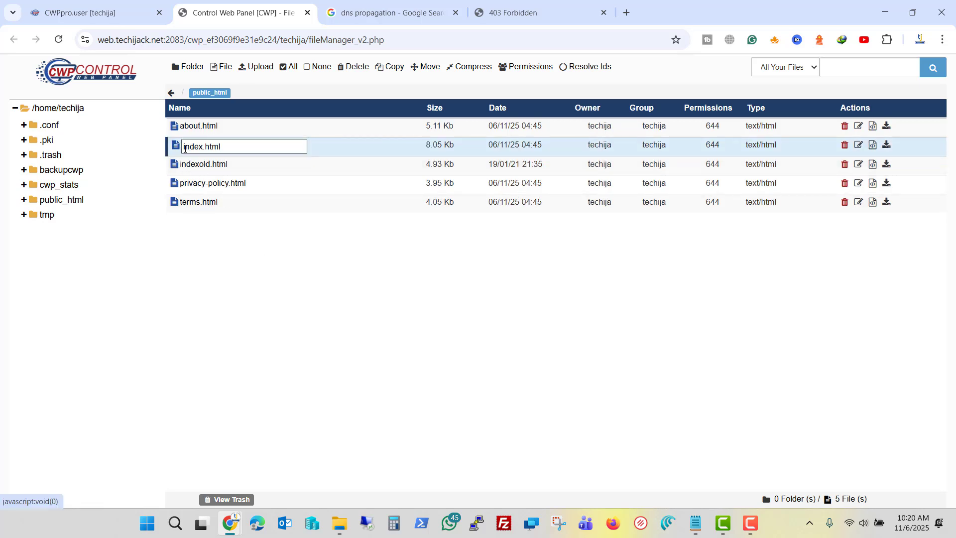
{"action": "left_click", "coordinate": [562, 19]}
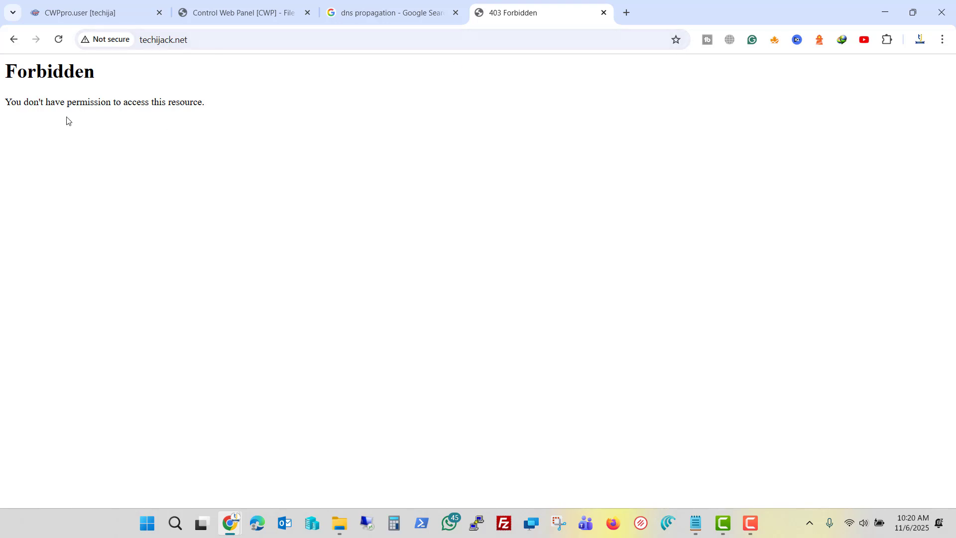
{"action": "left_click", "coordinate": [60, 40]}
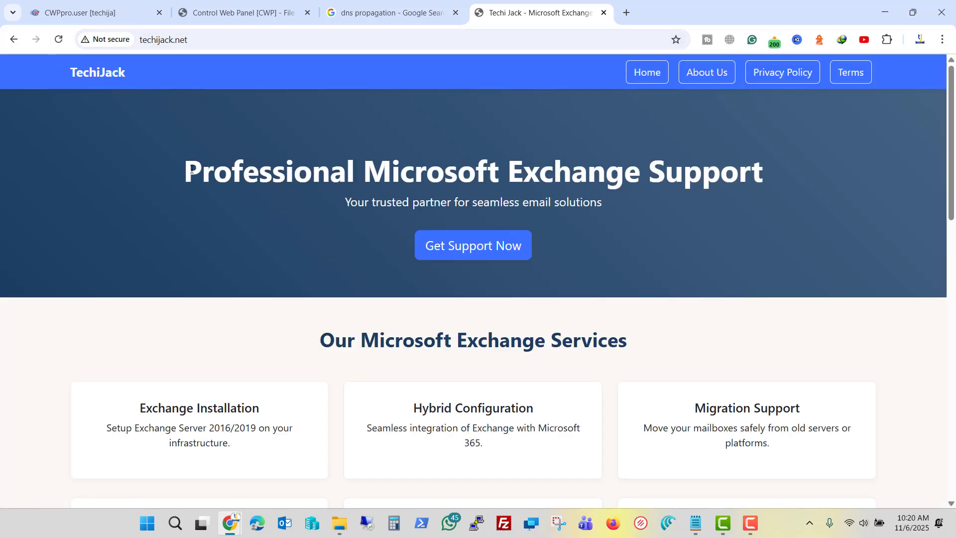
{"action": "left_click_drag", "start_coordinate": [192, 169], "coordinate": [642, 173]}
Open the website's About Us, Privacy Policy and Terms pages one after another to check them
{"action": "left_click", "coordinate": [704, 75]}
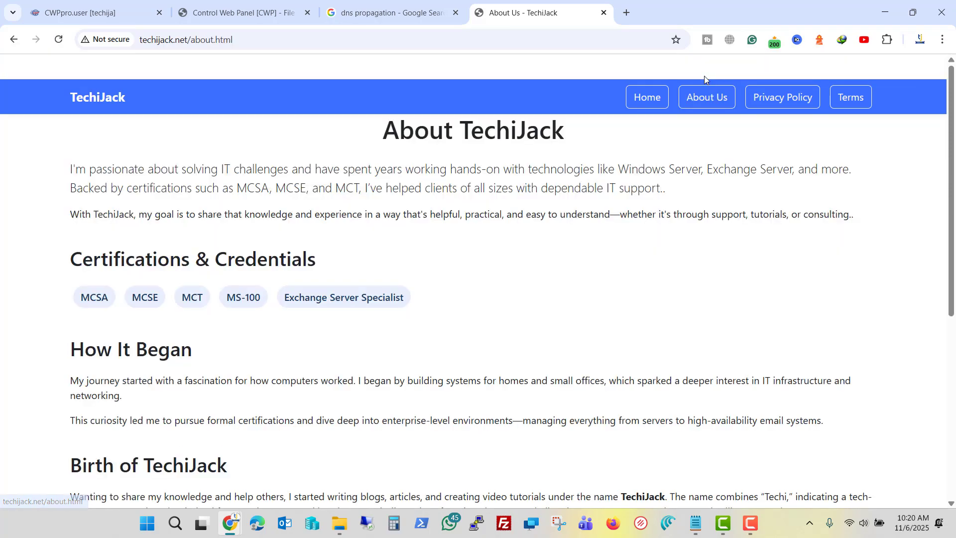
{"action": "left_click", "coordinate": [782, 98]}
{"action": "left_click", "coordinate": [852, 112]}
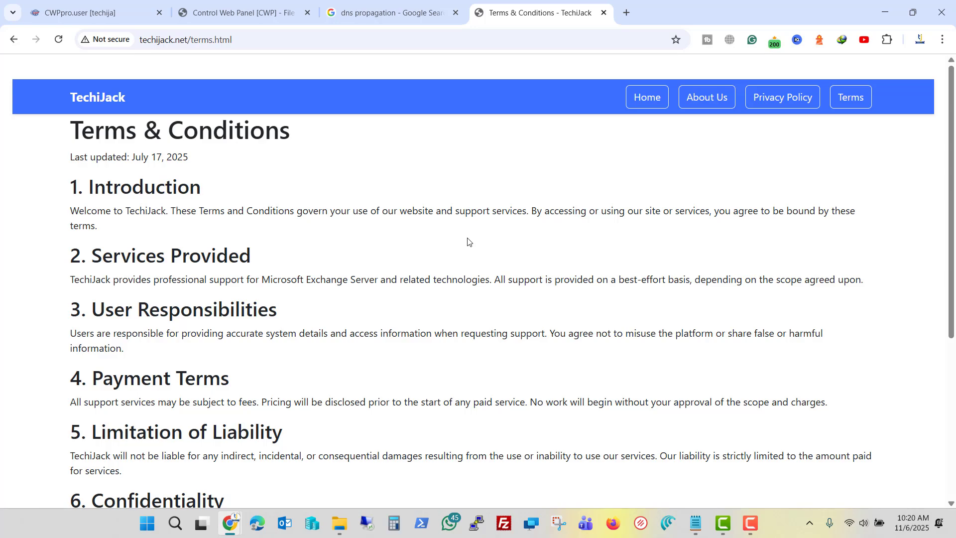
Look through the website's Terms & Conditions page, then return to the CWP file manager
{"action": "scroll", "coordinate": [468, 241], "scroll_direction": "down", "scroll_amount": 4}
{"action": "scroll", "coordinate": [468, 241], "scroll_direction": "up", "scroll_amount": 4}
{"action": "left_click", "coordinate": [230, 15]}
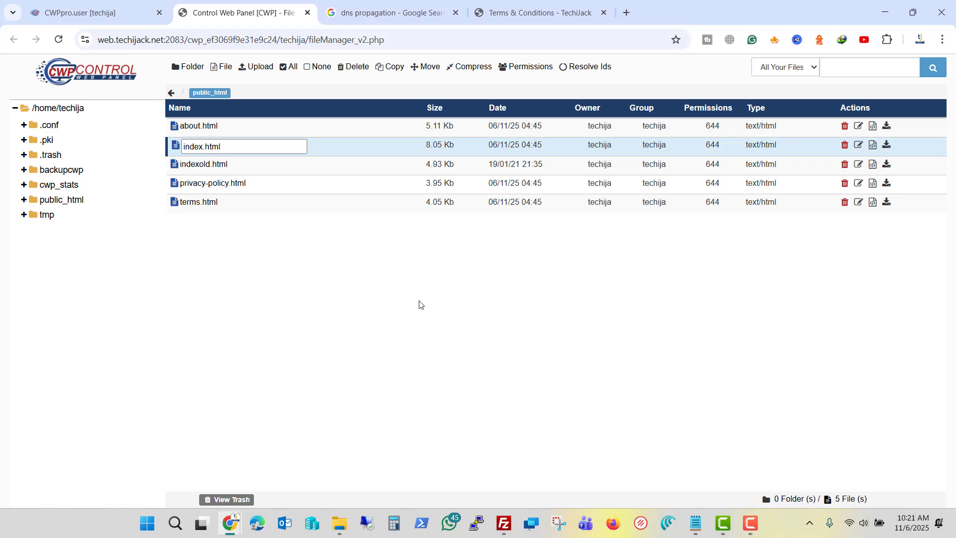
Switch to FileZilla, go through its quick connection login fields, and show the options for the local archive mysql-backup_20251105022248.tar.gz
{"action": "left_click", "coordinate": [483, 484]}
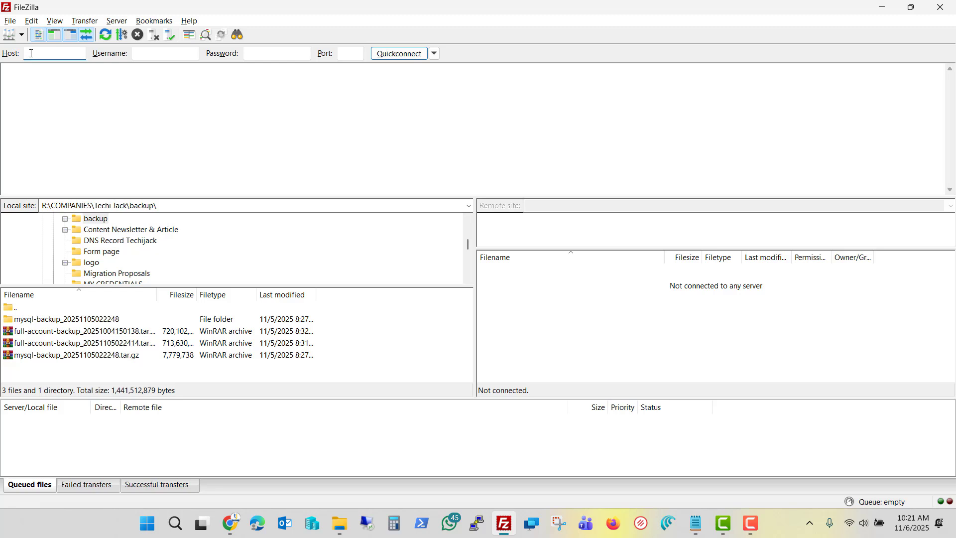
{"action": "key", "text": "Tab"}
{"action": "key", "text": "Tab"}
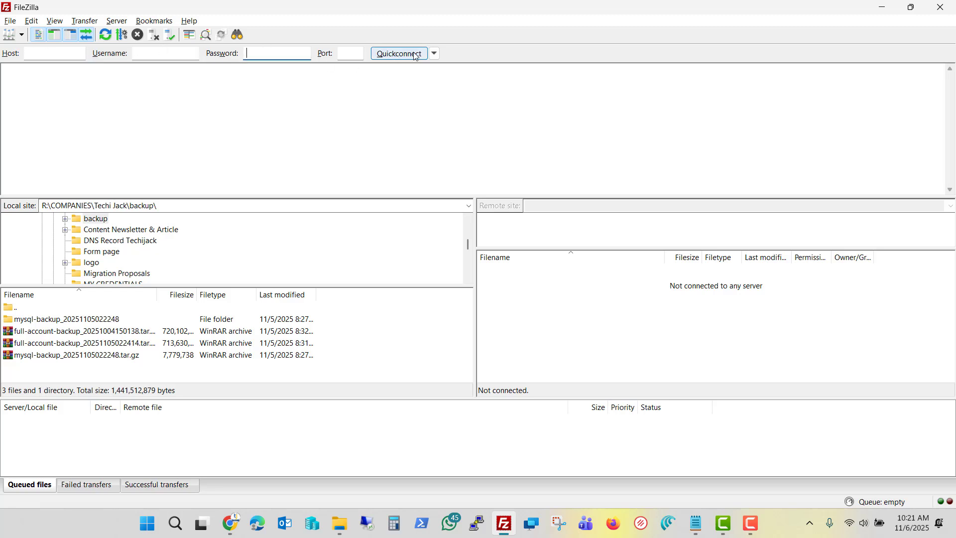
{"action": "right_click", "coordinate": [72, 357]}
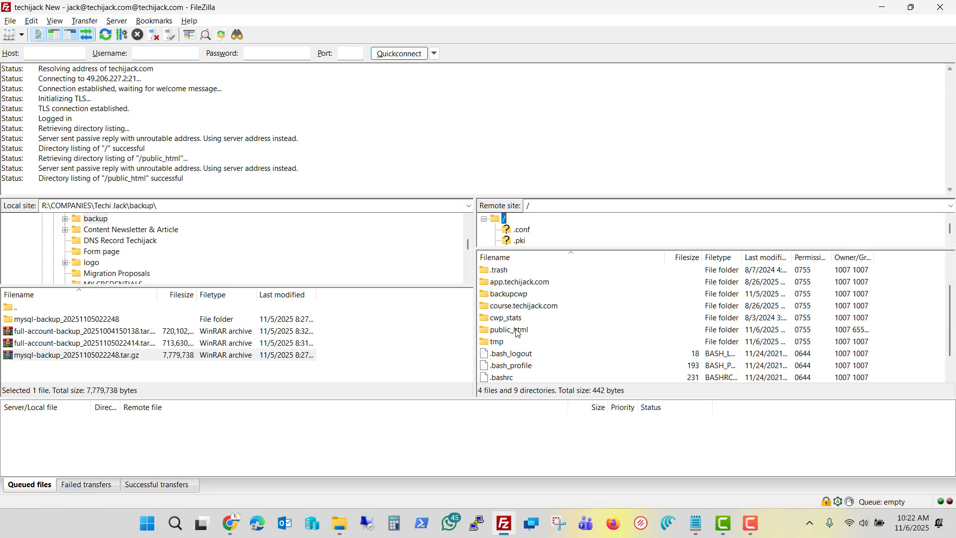
Open the remote public_html folder on the connected techijack New site and look through its files
{"action": "left_click", "coordinate": [508, 331]}
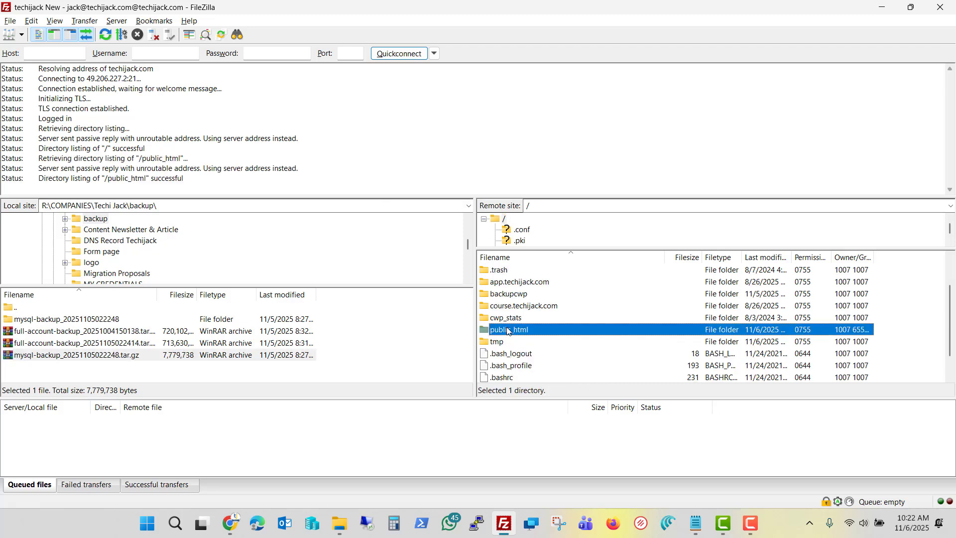
{"action": "double_click", "coordinate": [503, 334]}
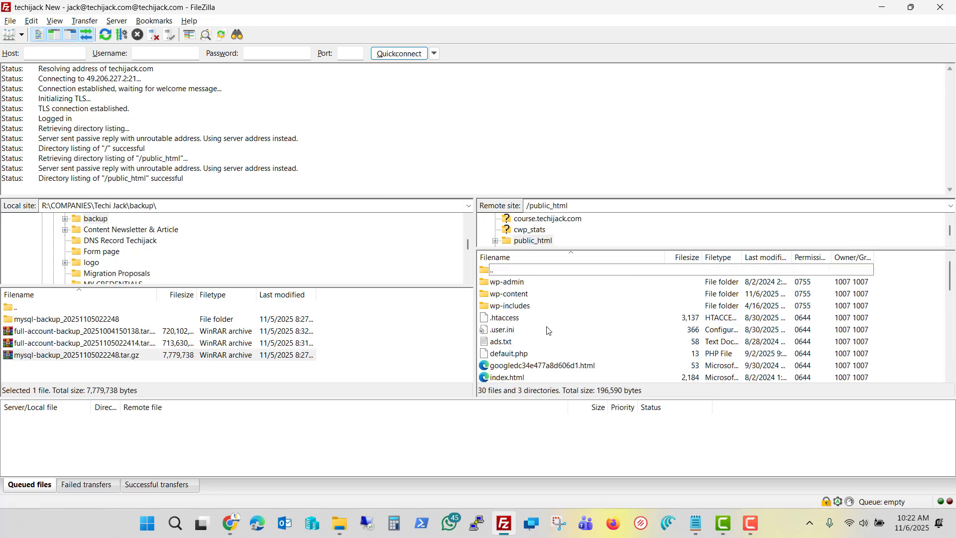
{"action": "scroll", "coordinate": [547, 330], "scroll_direction": "down", "scroll_amount": 3}
{"action": "scroll", "coordinate": [111, 254], "scroll_direction": "up", "scroll_amount": 5}
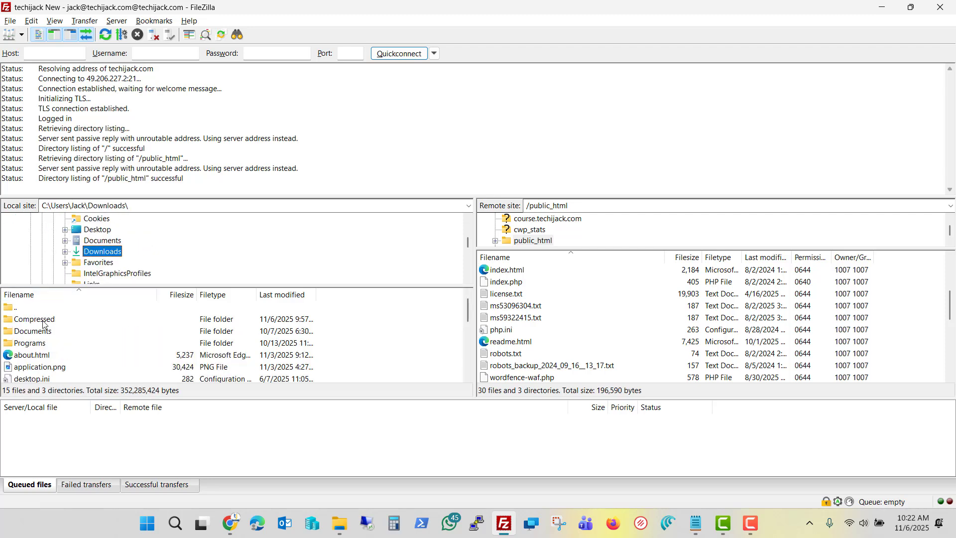
Open the local Downloads > Compressed > techijack.net folder, view the upload options for privacy-policy.html, and dismiss them
{"action": "double_click", "coordinate": [43, 325]}
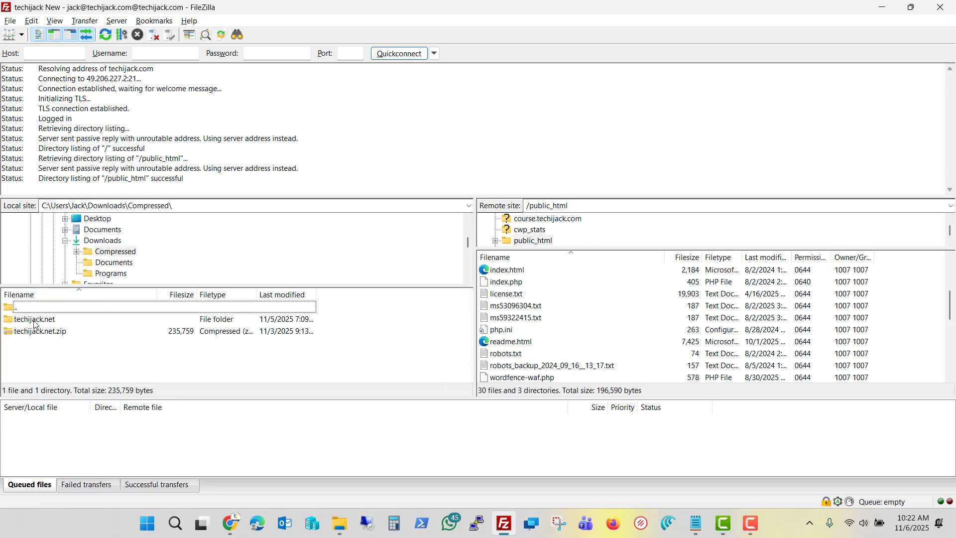
{"action": "double_click", "coordinate": [43, 321]}
{"action": "right_click", "coordinate": [43, 348]}
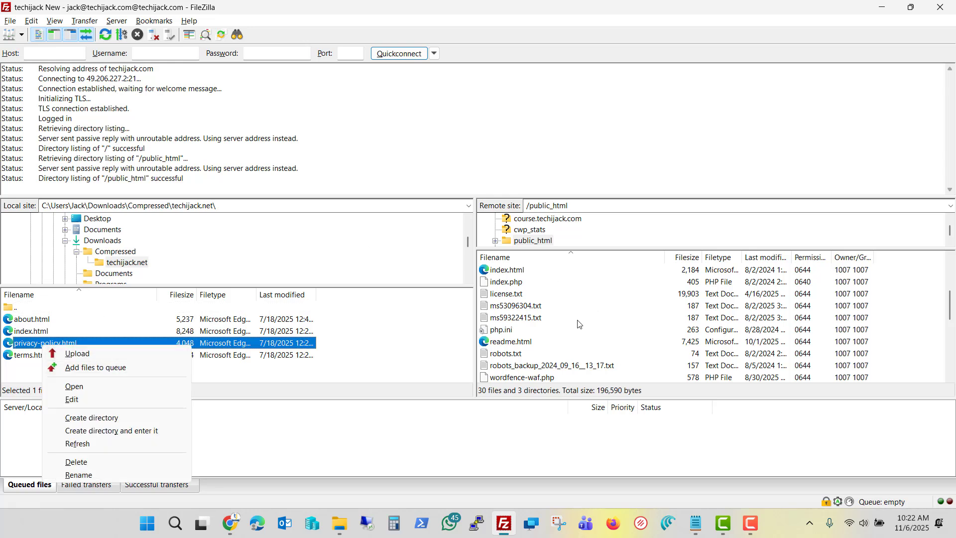
{"action": "left_click", "coordinate": [521, 329]}
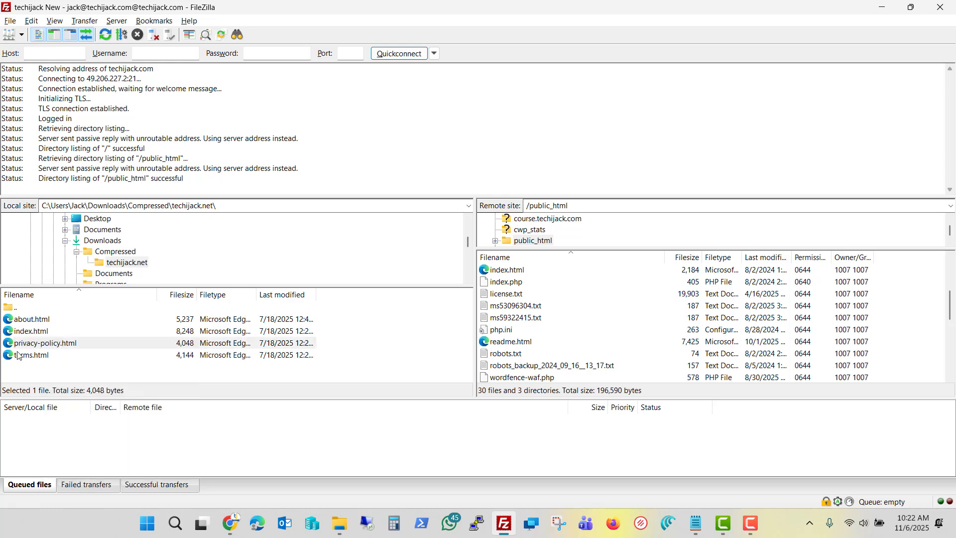